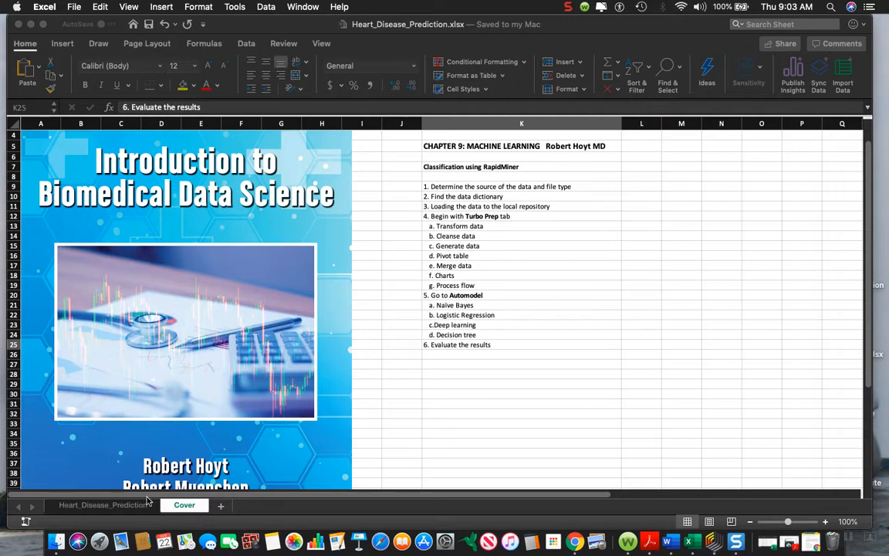
Review the data in the Heart_Disease_Prediction worksheet, minimize the workbook and switch to RapidMiner Studio
left_click(102, 512)
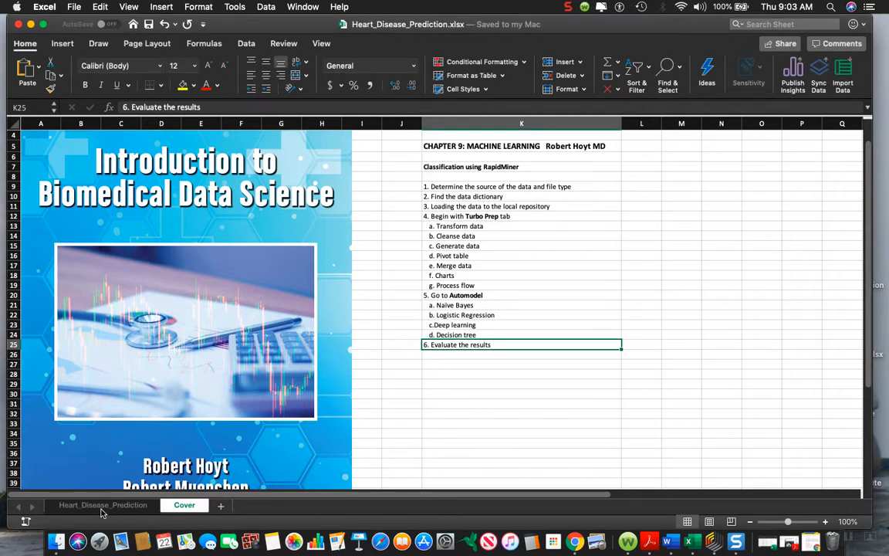
left_click(101, 509)
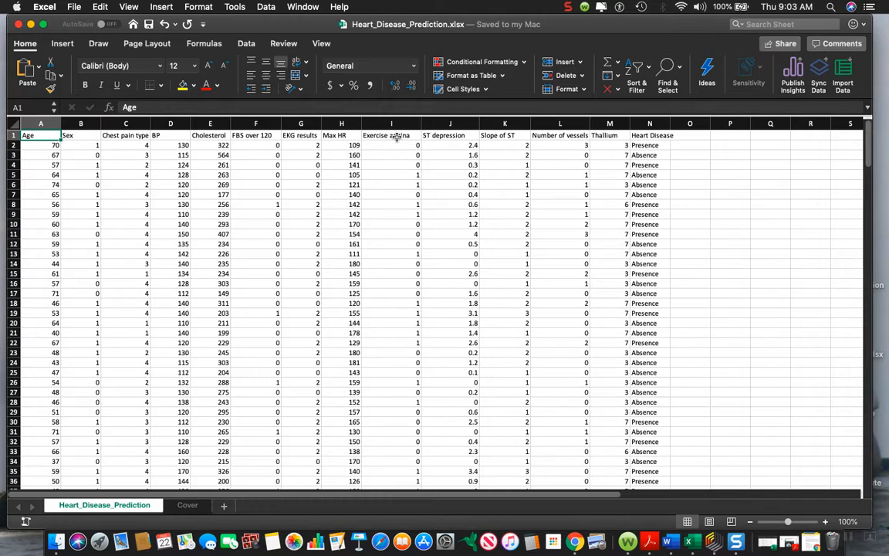
left_click(28, 24)
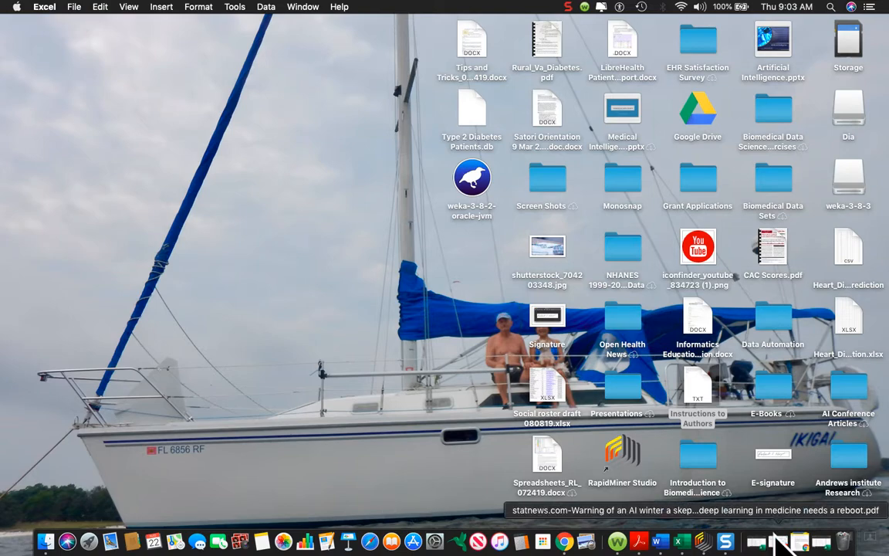
left_click(704, 535)
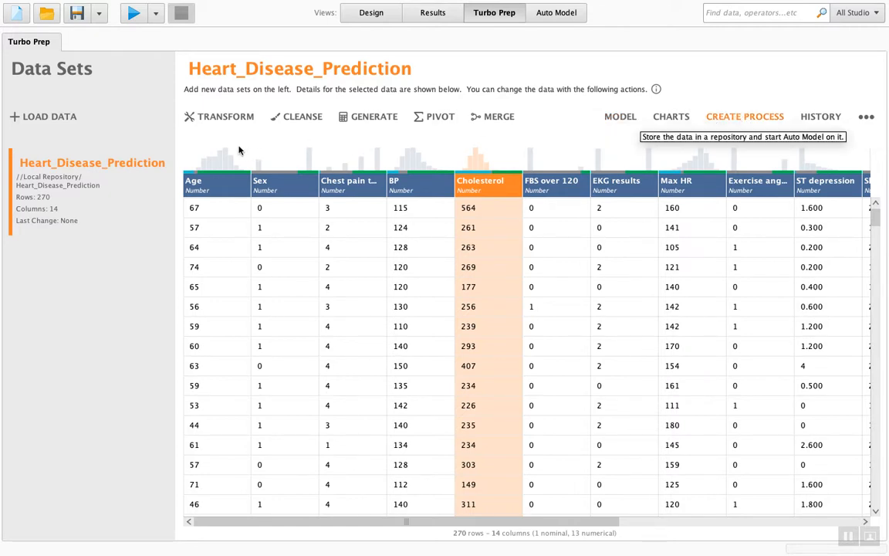
View the distribution and statistics in the Age column's details and close them
mouse_move(237, 151)
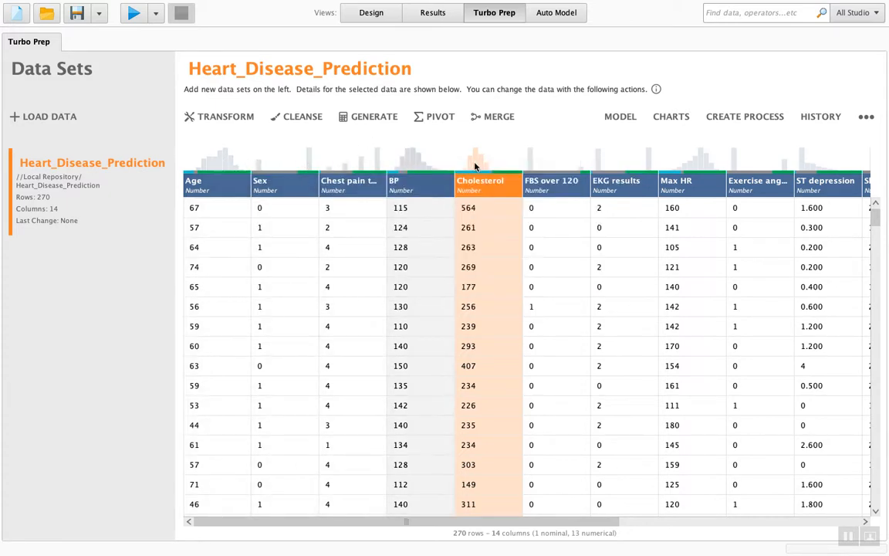
left_click(206, 185)
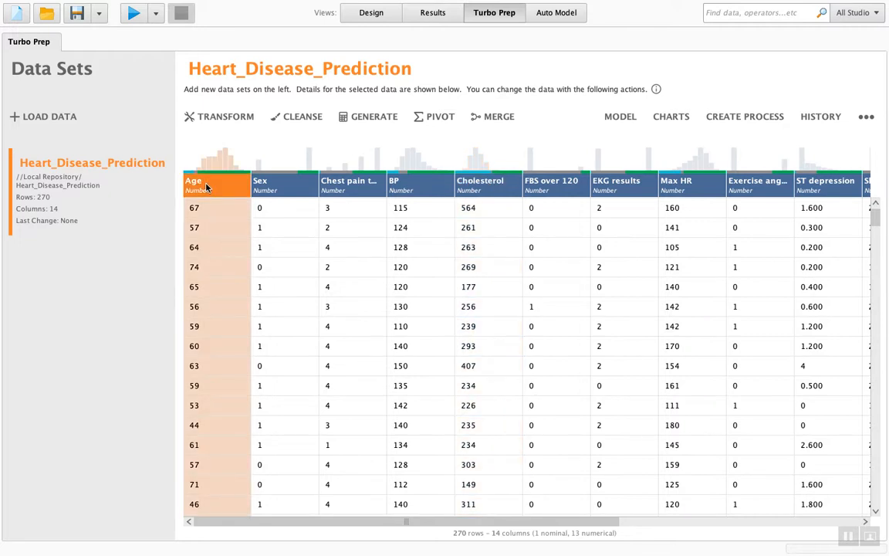
right_click(206, 186)
left_click(248, 236)
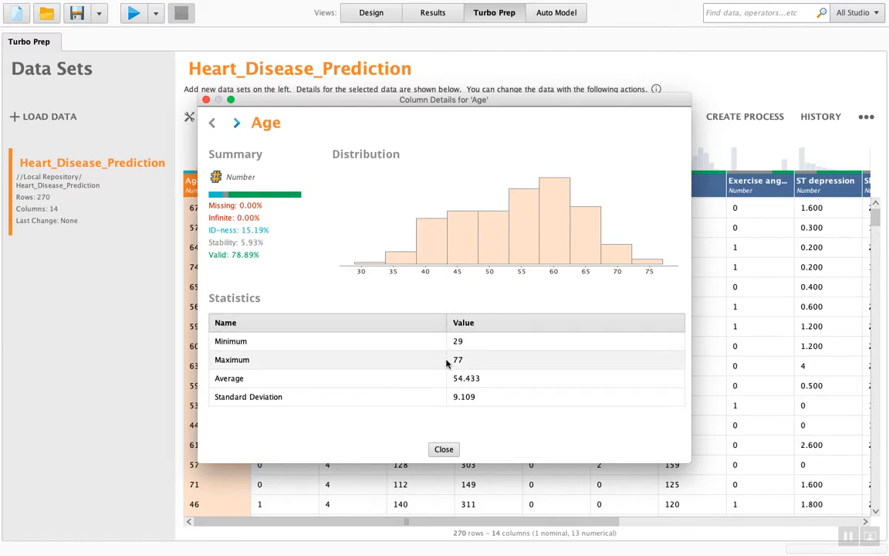
left_click(444, 448)
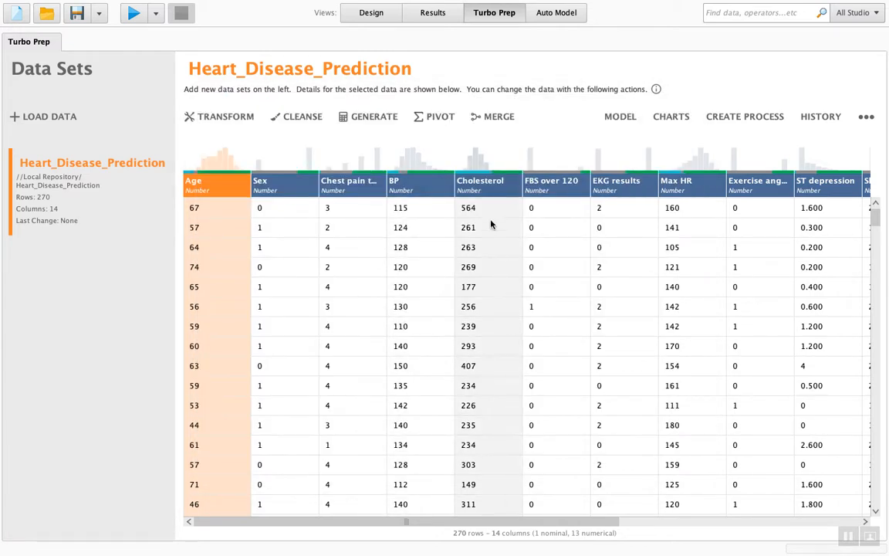
View the distribution and statistics in the Cholesterol column's details and close them
left_click(477, 180)
right_click(478, 183)
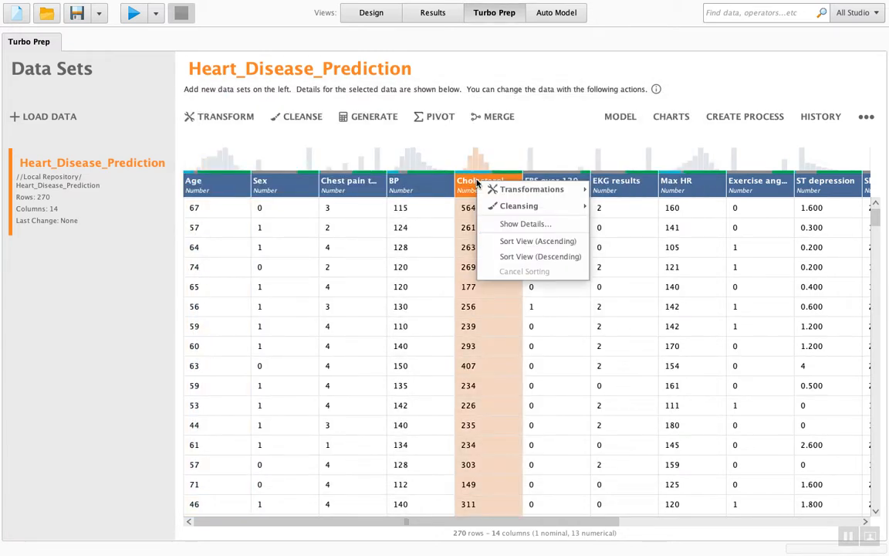
left_click(512, 226)
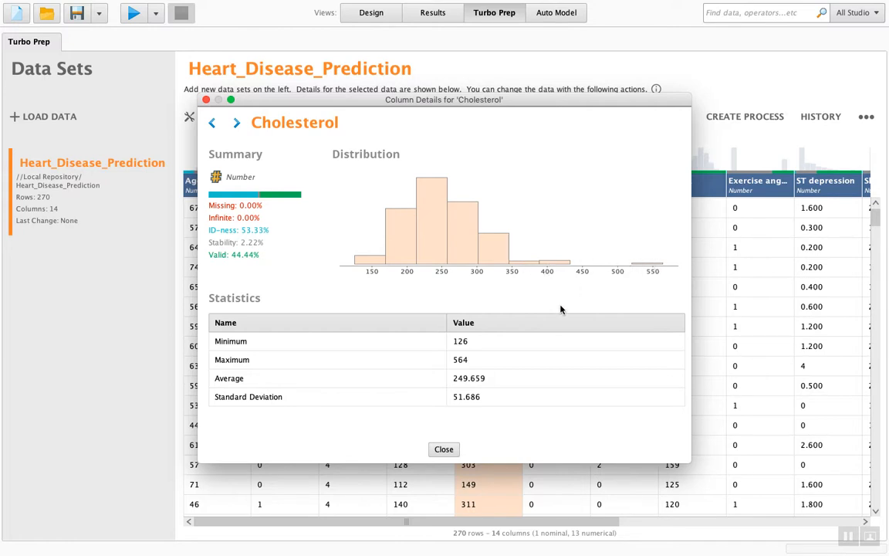
left_click(437, 451)
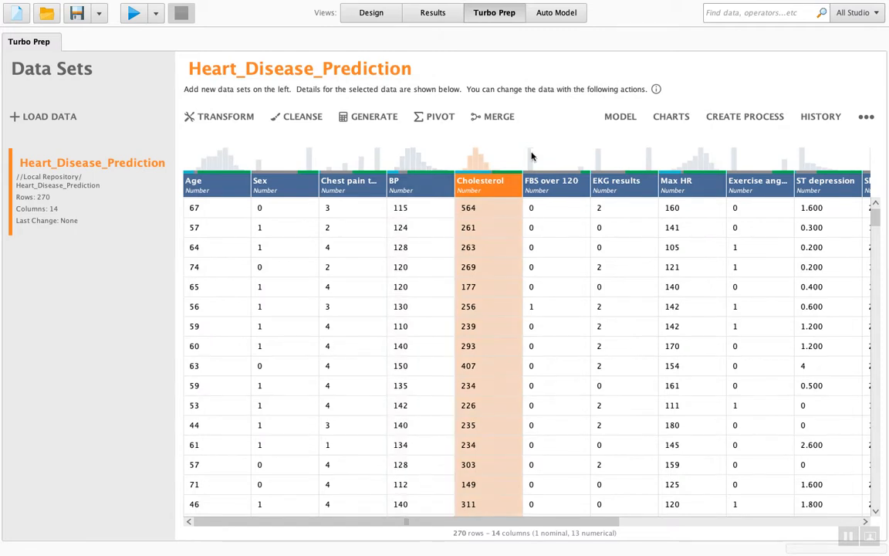
Read the Turbo Prep data view help, including the data table, quality measures and manipulation groups, and close it
left_click(654, 90)
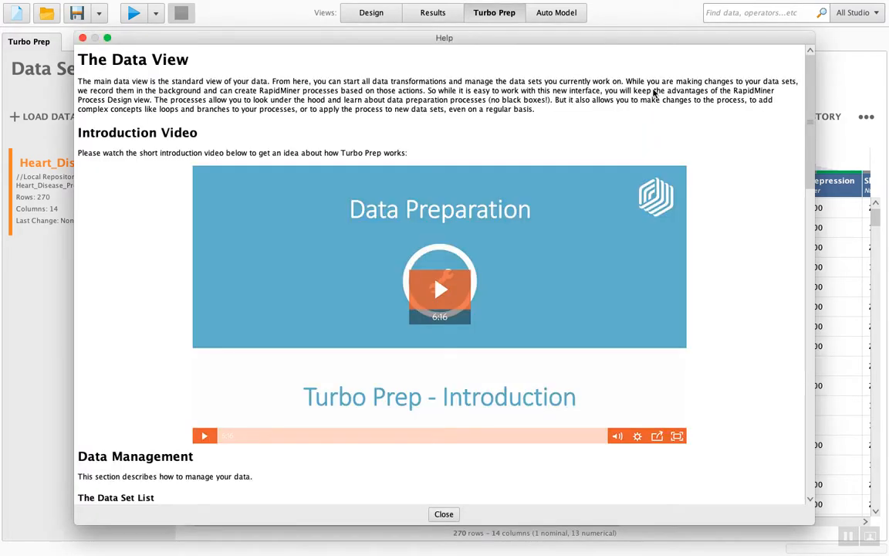
scroll(433, 181, "down", 2)
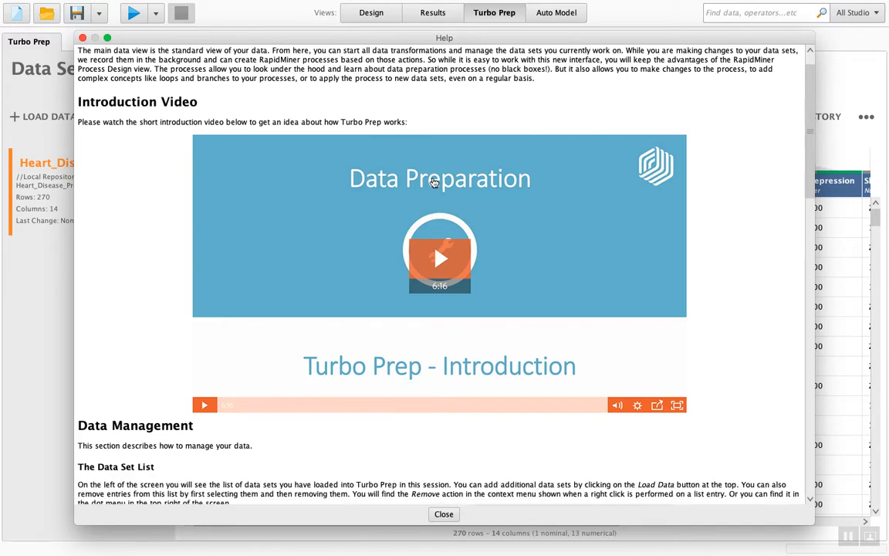
scroll(434, 182, "down", 3)
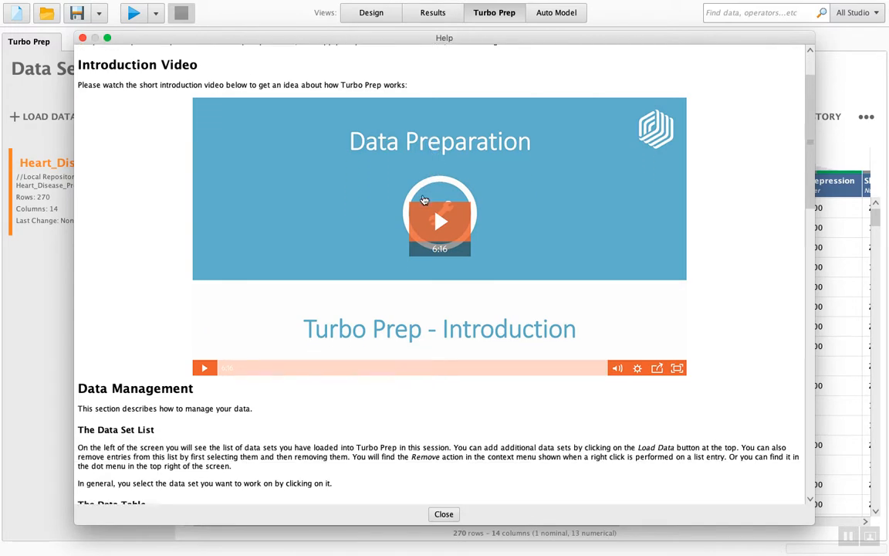
scroll(423, 201, "down", 10)
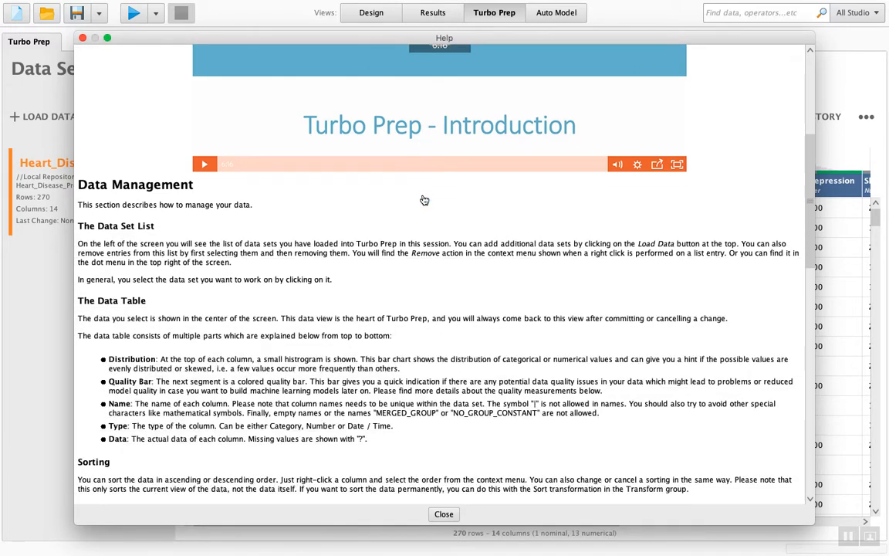
scroll(423, 200, "down", 4)
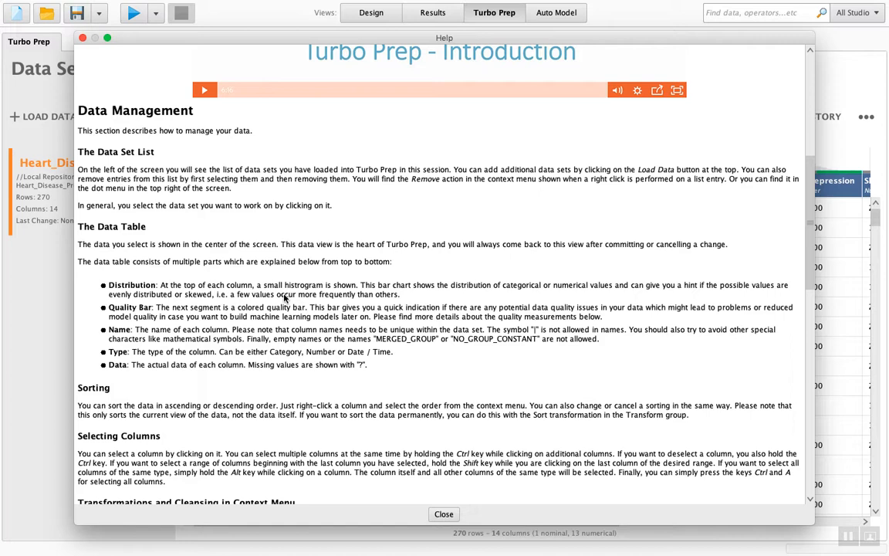
scroll(284, 297, "down", 12)
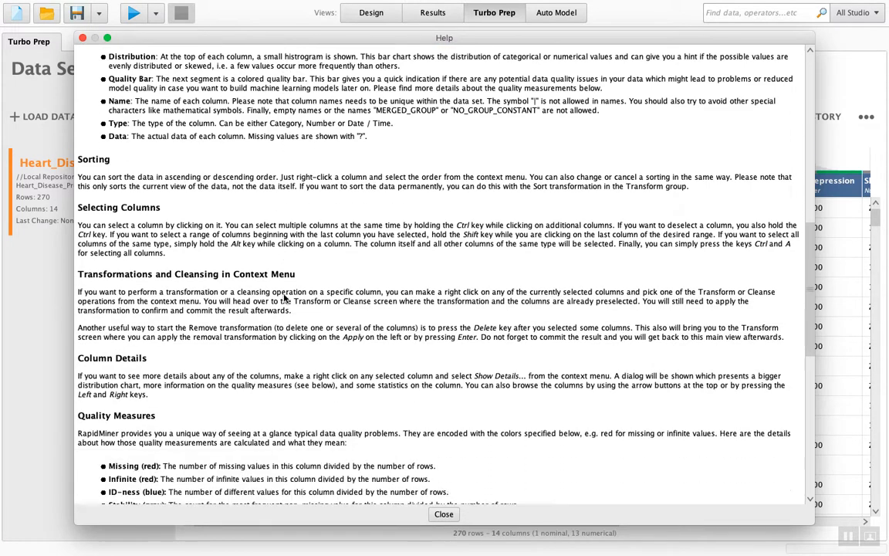
scroll(285, 297, "down", 10)
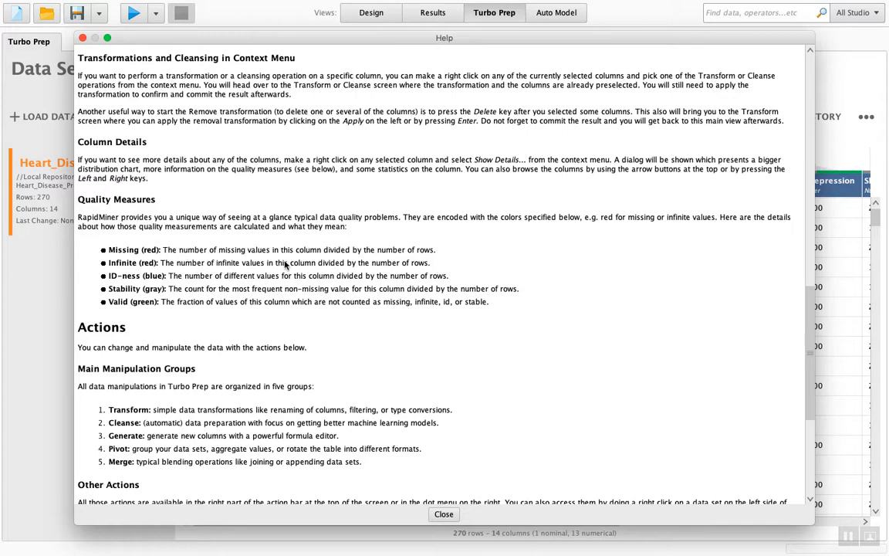
scroll(285, 265, "up", 10)
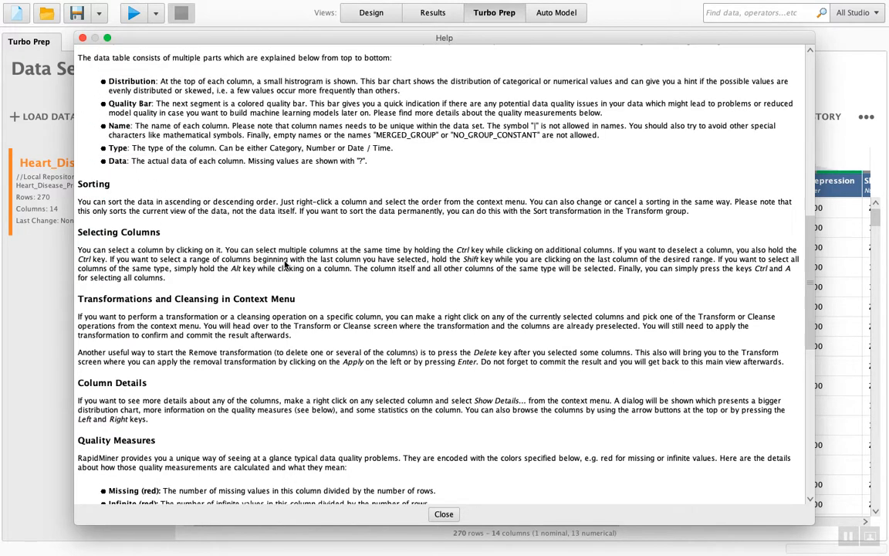
scroll(285, 265, "up", 14)
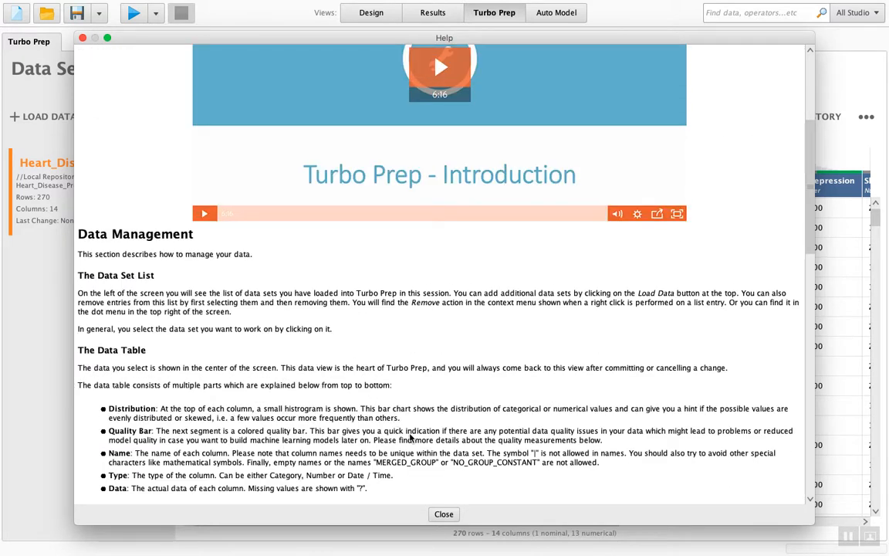
left_click(444, 514)
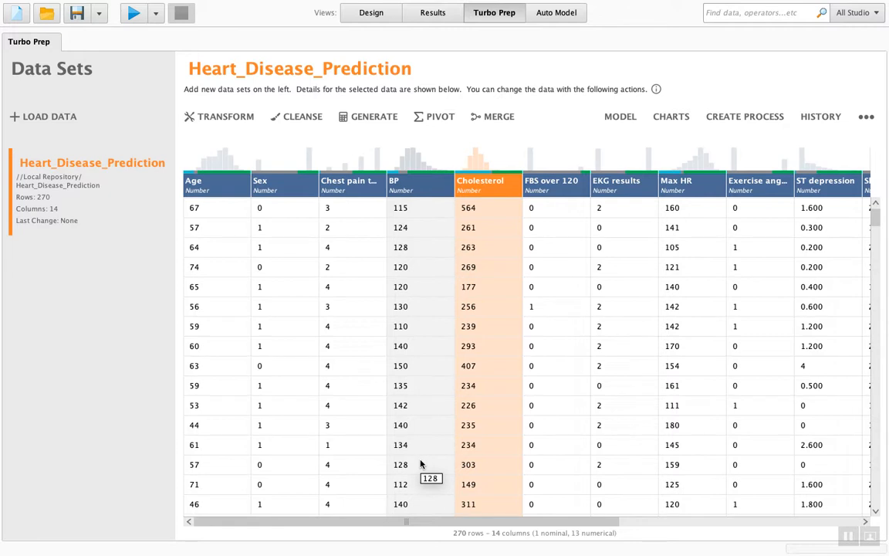
Rename the Sex column as Gender and commit the transformation
left_click(224, 117)
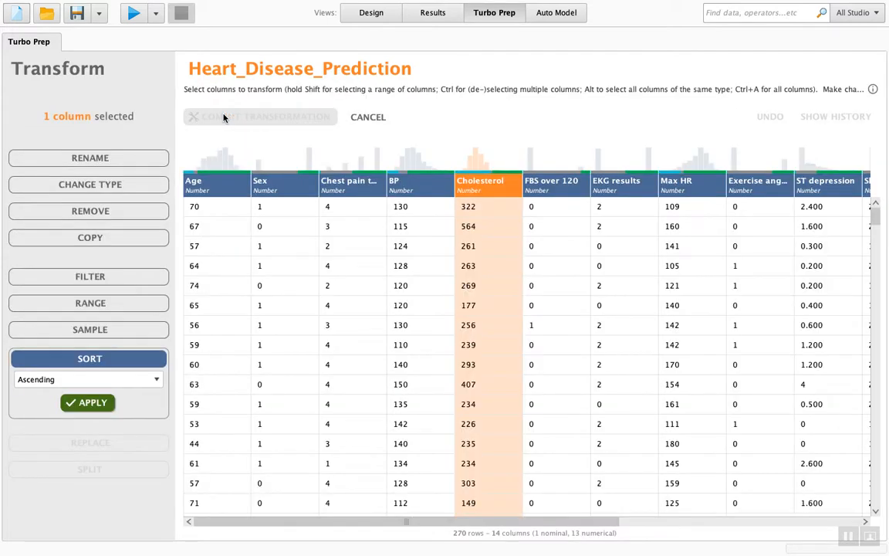
left_click(108, 159)
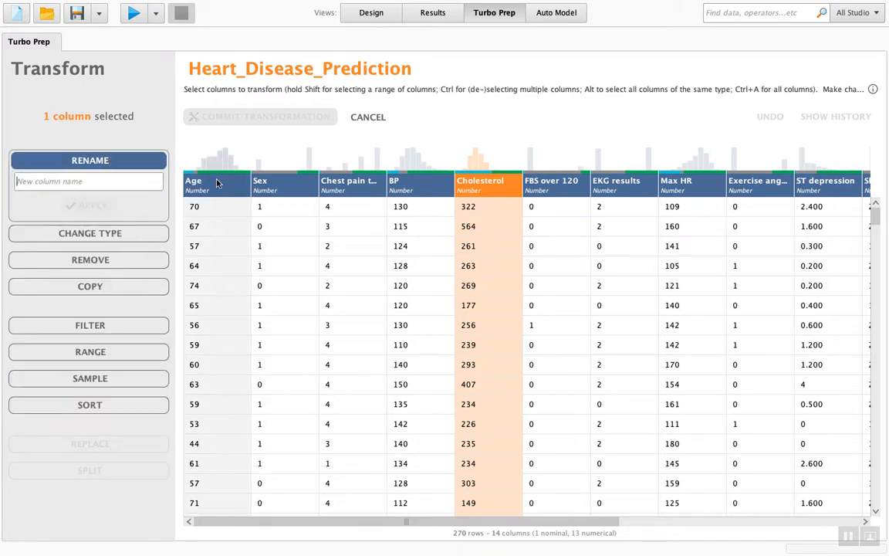
left_click(264, 183)
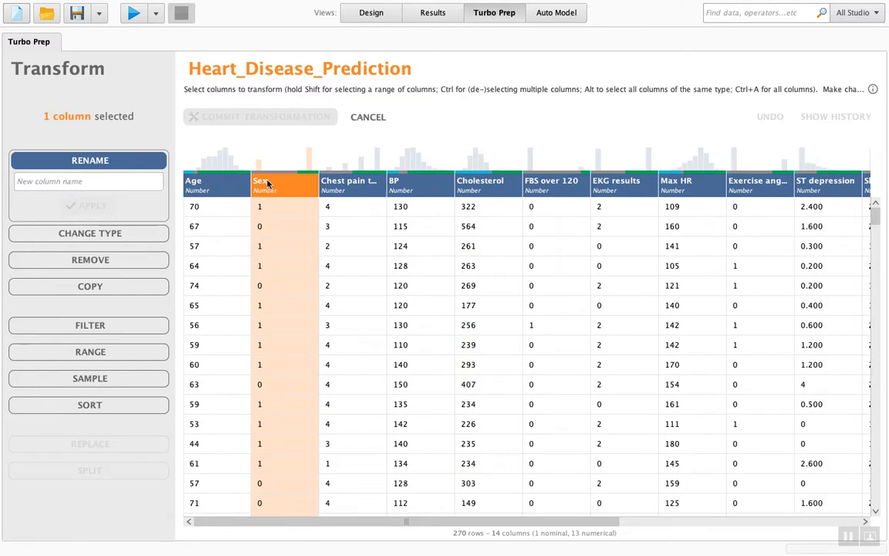
left_click(53, 180)
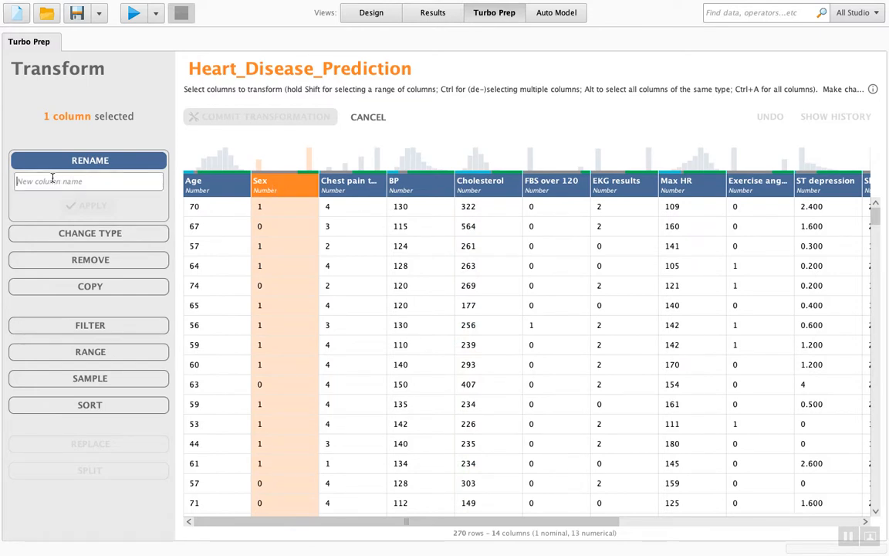
type("Gender")
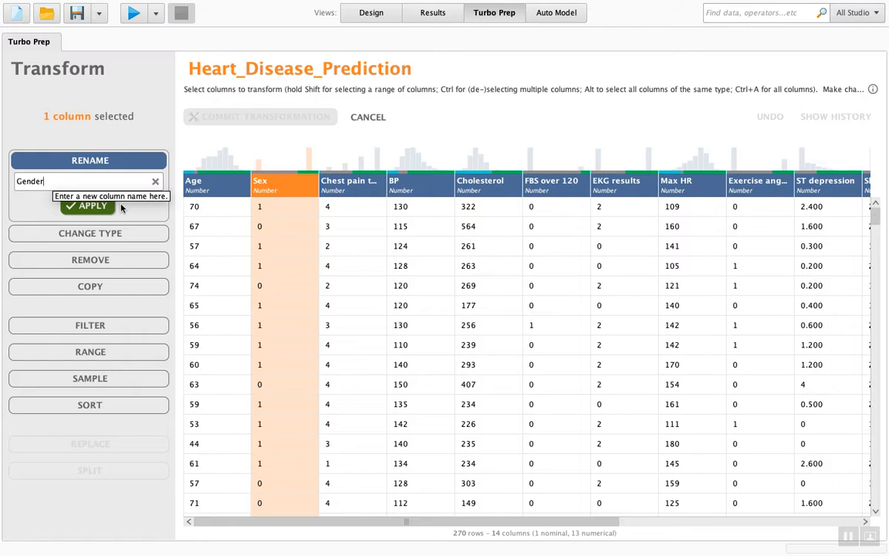
left_click(92, 206)
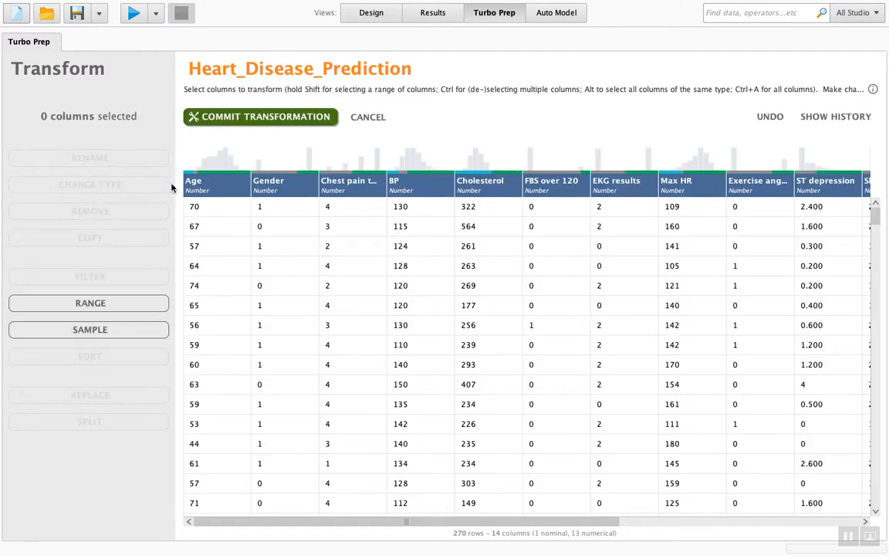
left_click(265, 118)
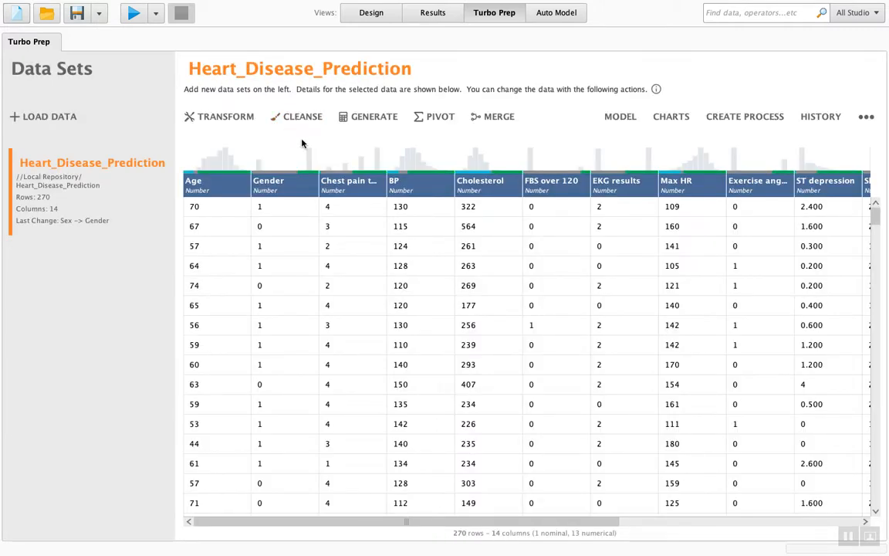
left_click(215, 117)
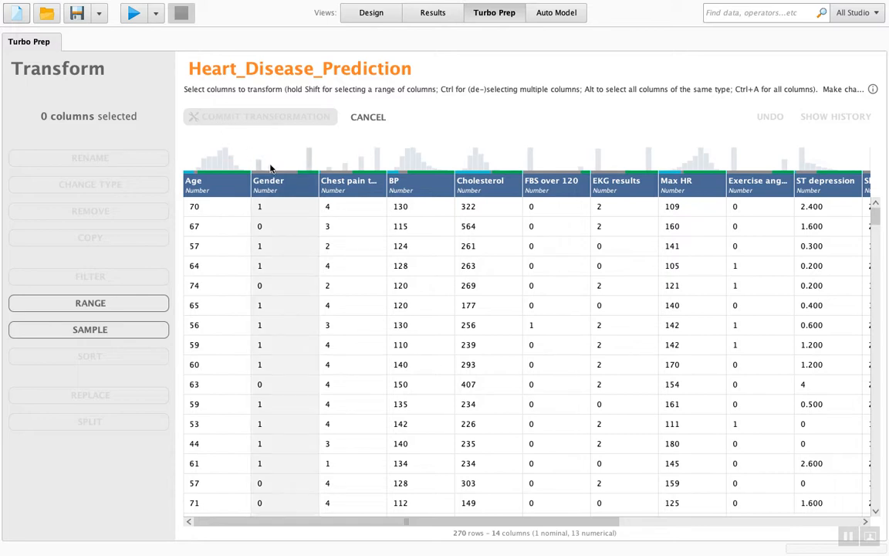
left_click(408, 187)
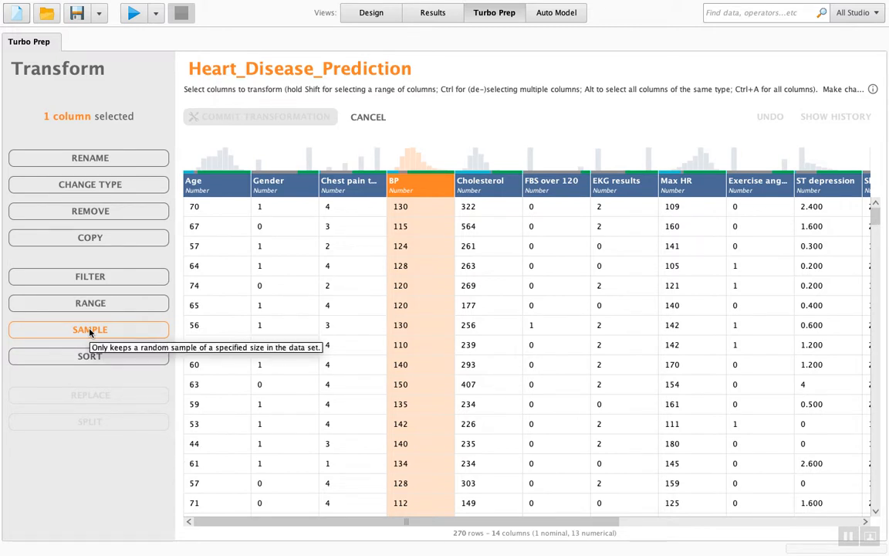
left_click(368, 118)
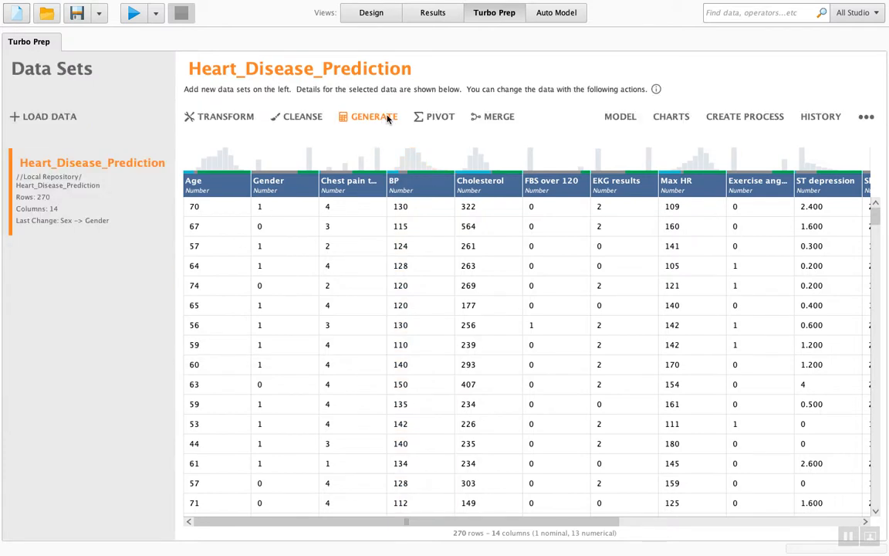
Start Auto Cleansing on the data set with Heart Disease as the target column and accept the default quality improvements
left_click(297, 118)
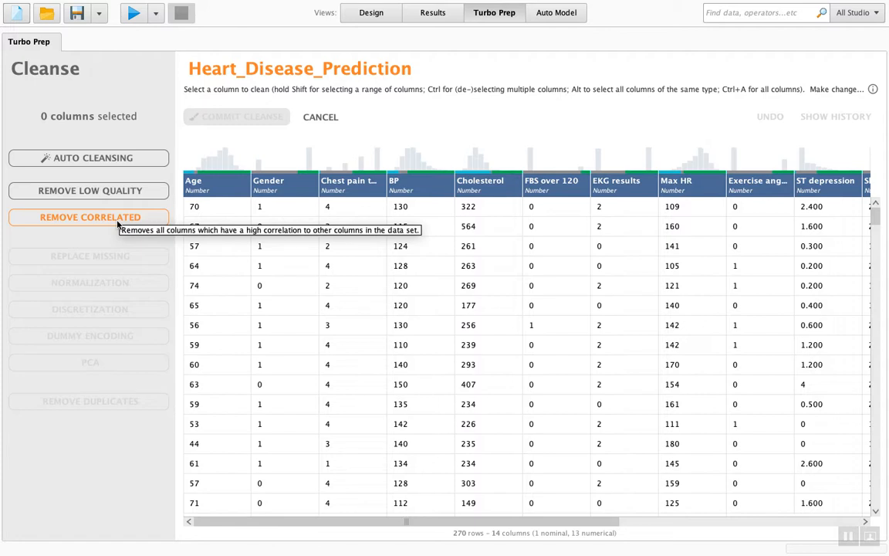
left_click(489, 186)
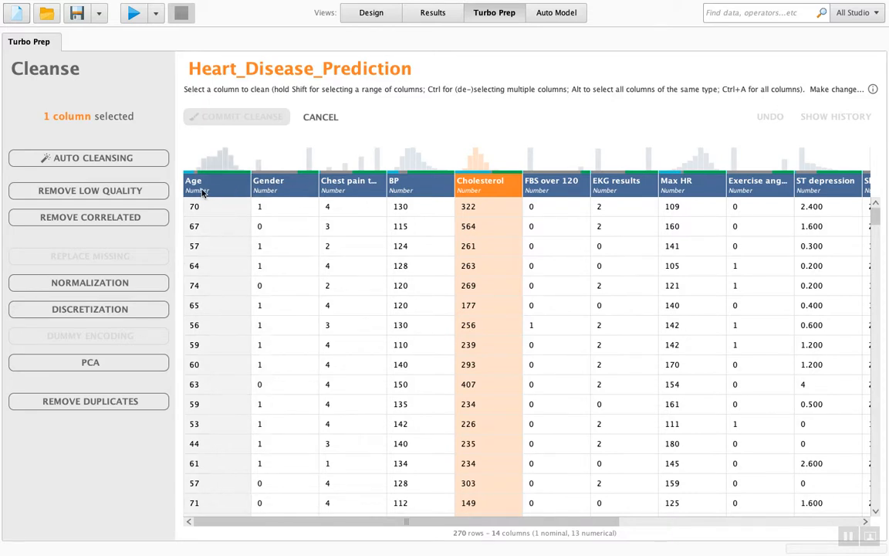
mouse_move(203, 193)
left_click(95, 159)
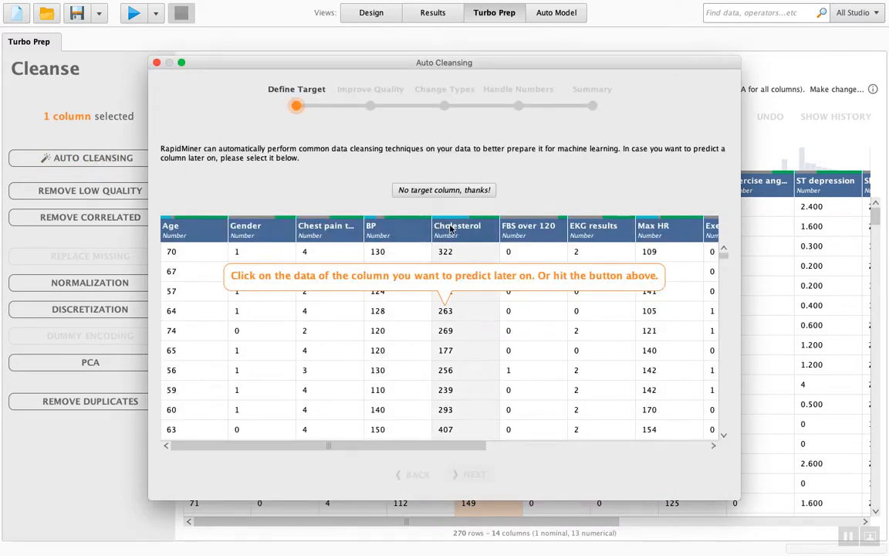
mouse_move(453, 226)
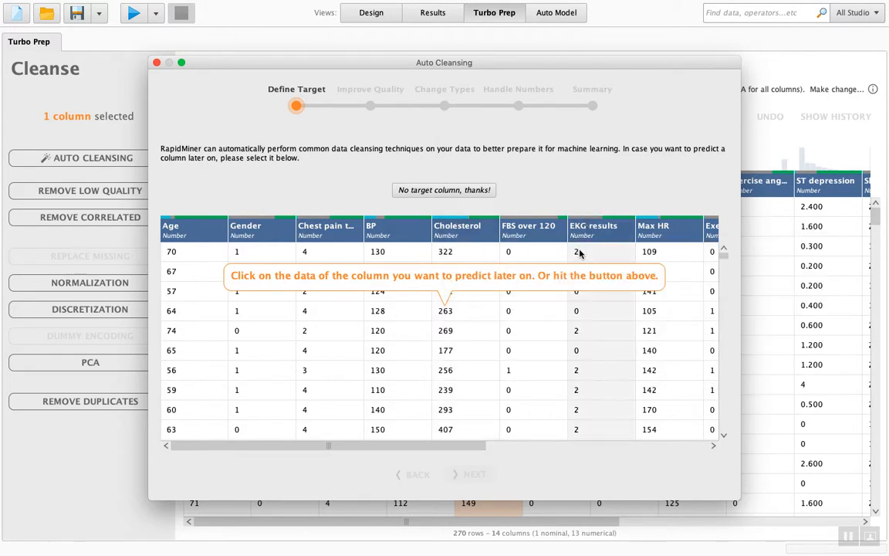
scroll(606, 442, "right", 1)
scroll(606, 442, "right", 5)
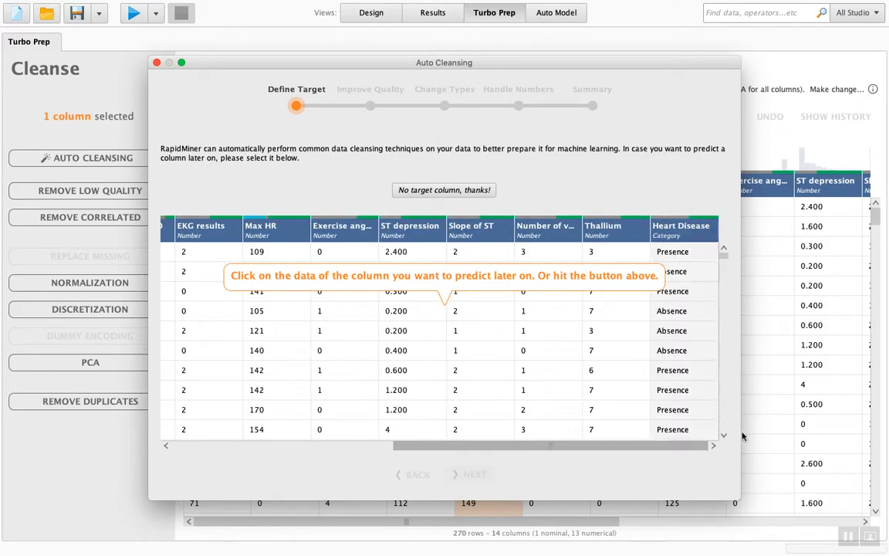
left_click(671, 230)
left_click(467, 480)
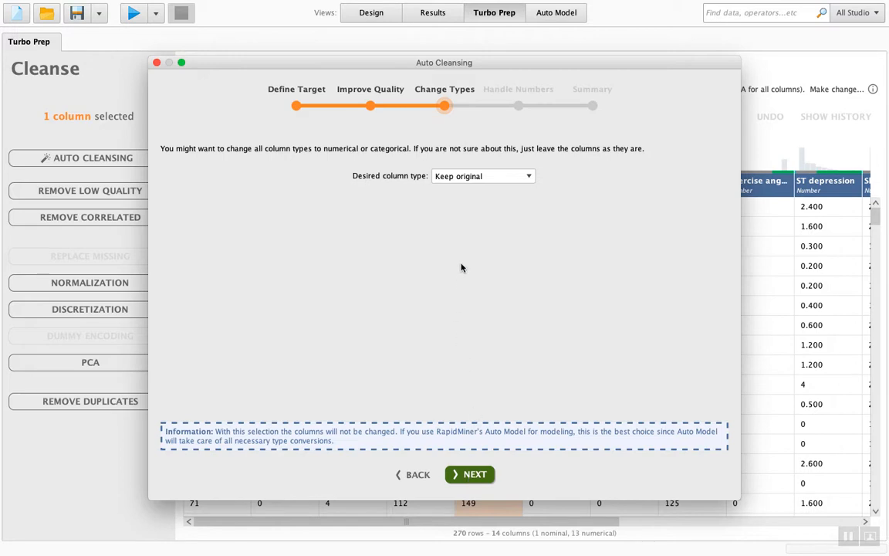
Apply Auto Cleansing with original column types and normalization, and discard the cleansing changes
left_click(477, 481)
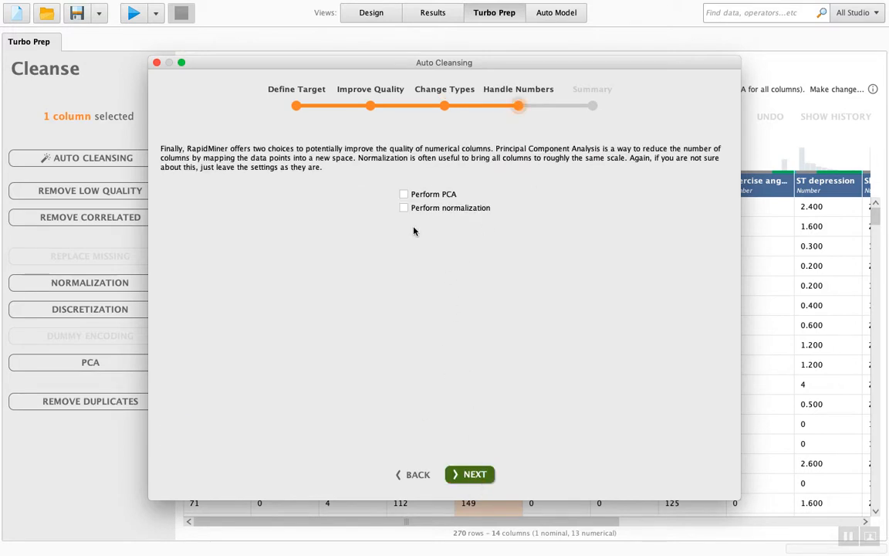
left_click(402, 209)
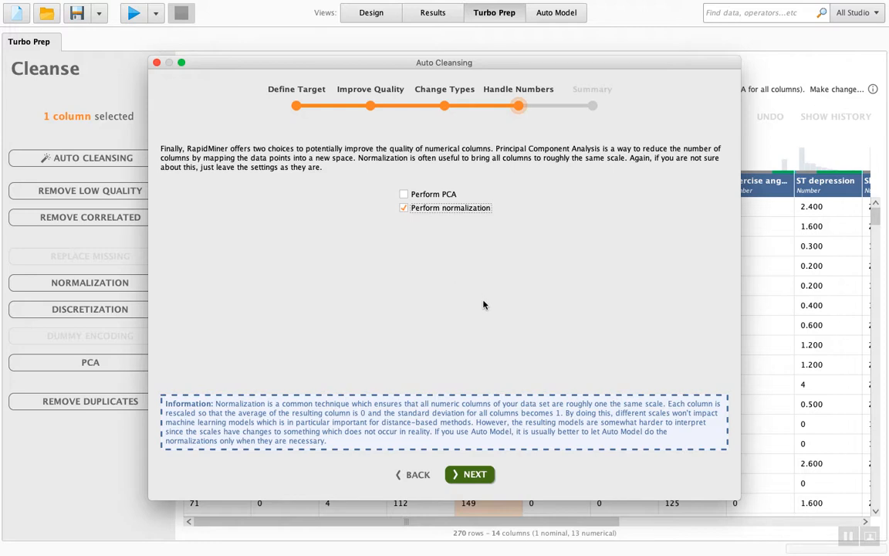
left_click(469, 474)
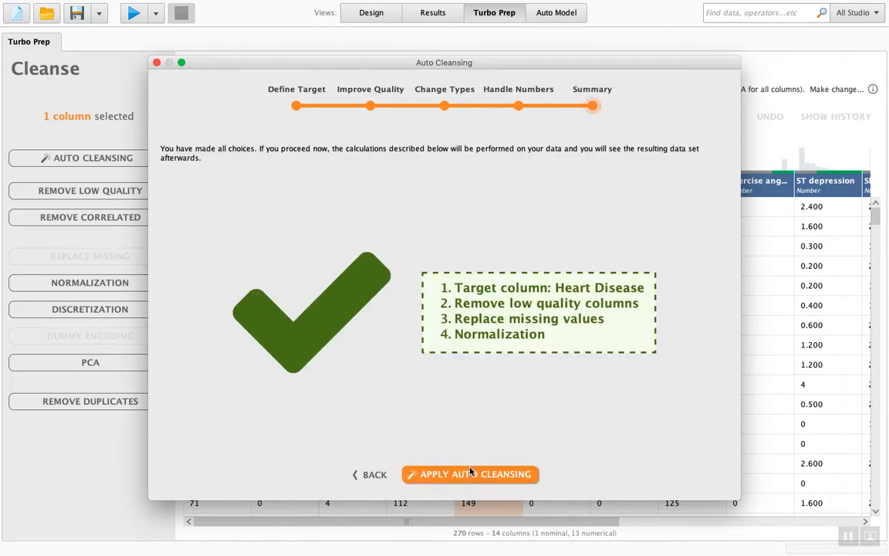
left_click(468, 476)
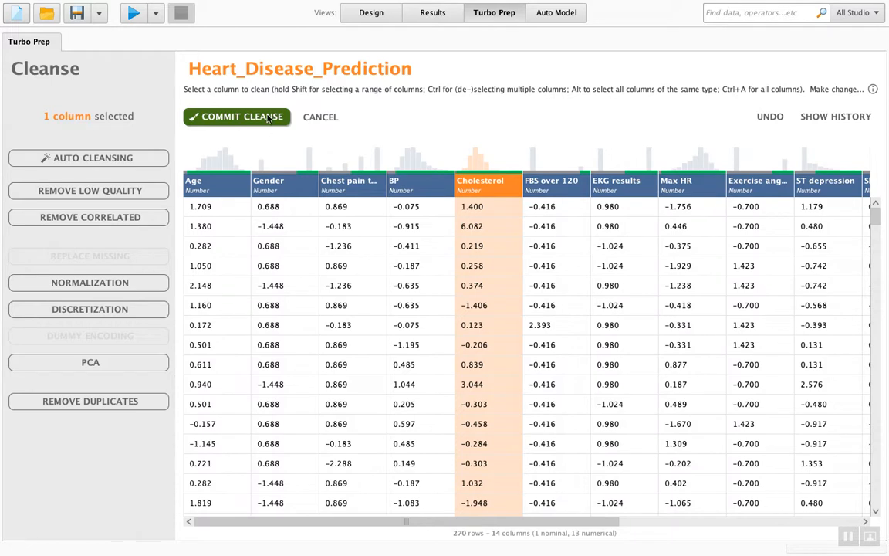
left_click(320, 119)
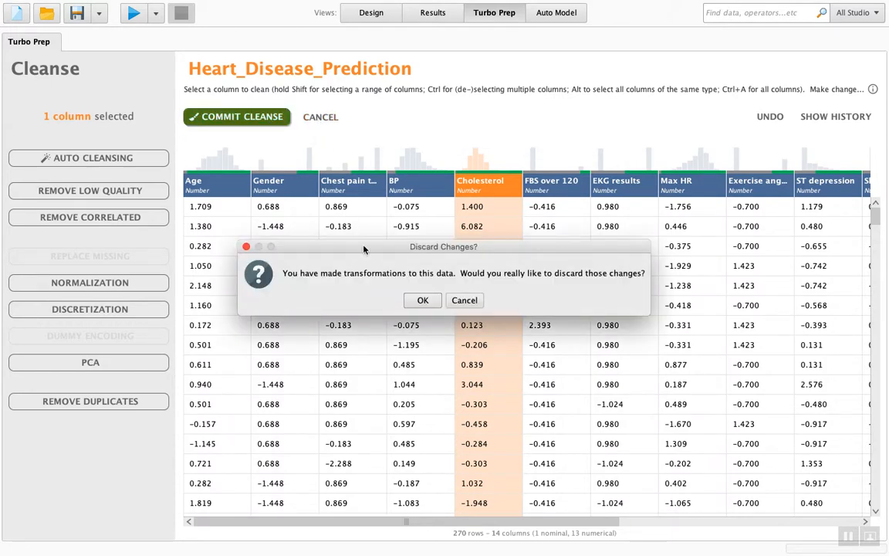
left_click(415, 300)
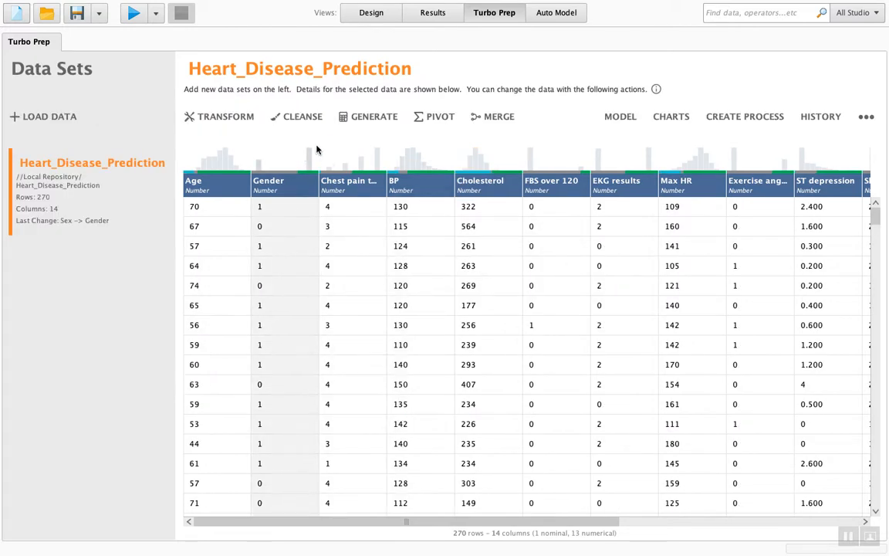
Look at the options for generating a new column, including the formula area and functions, and cancel without adding one
mouse_move(315, 149)
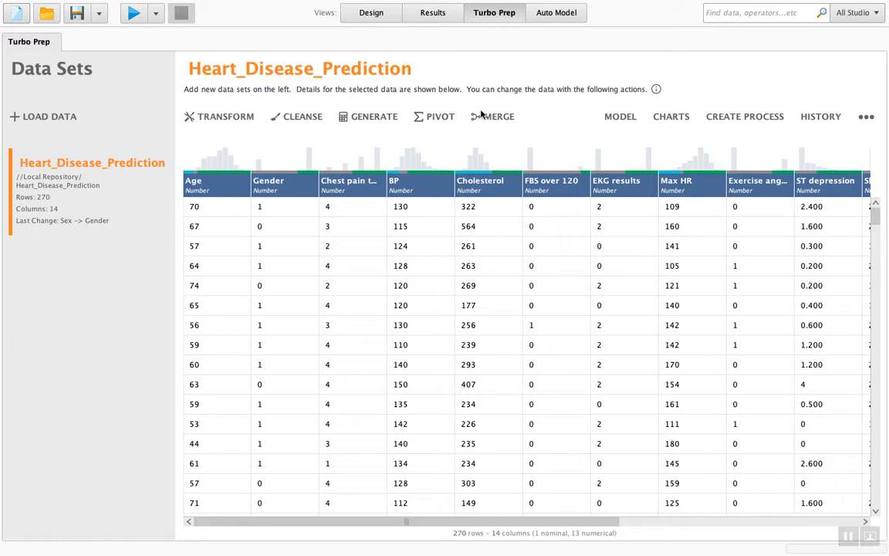
left_click(371, 117)
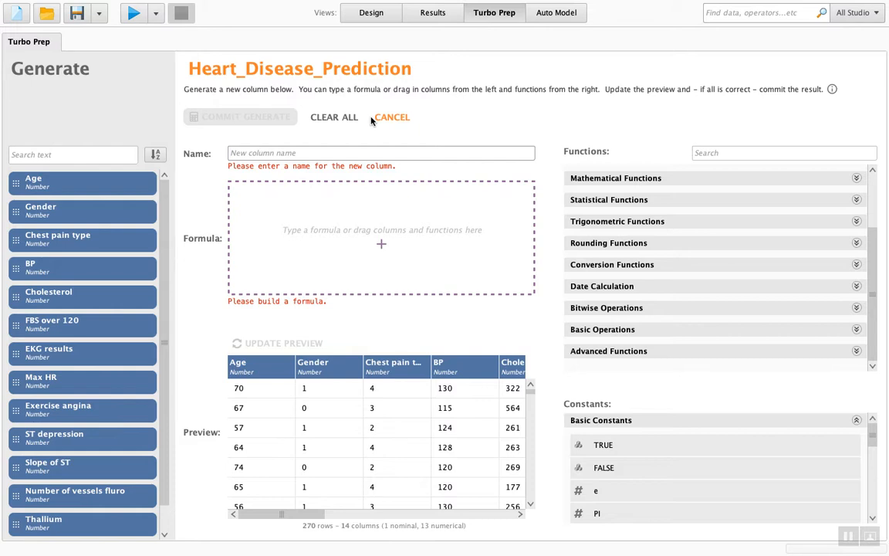
left_click(382, 220)
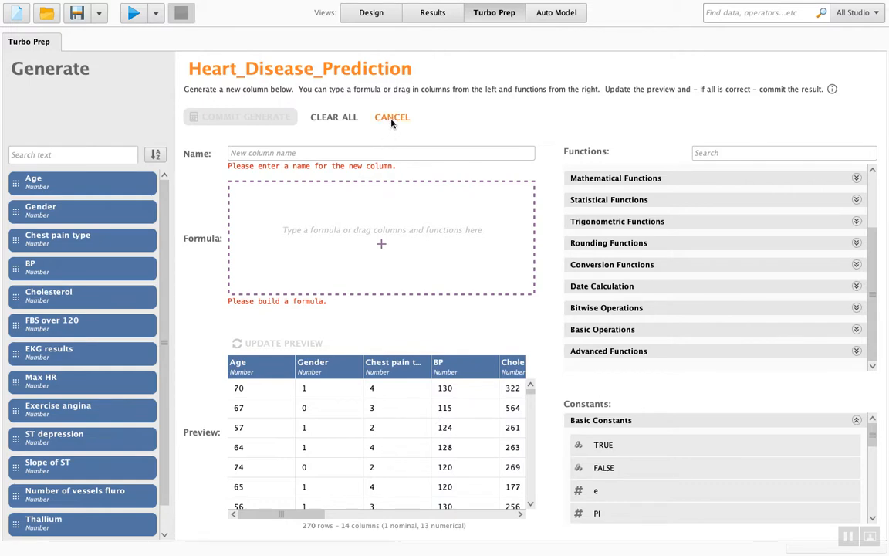
left_click(392, 118)
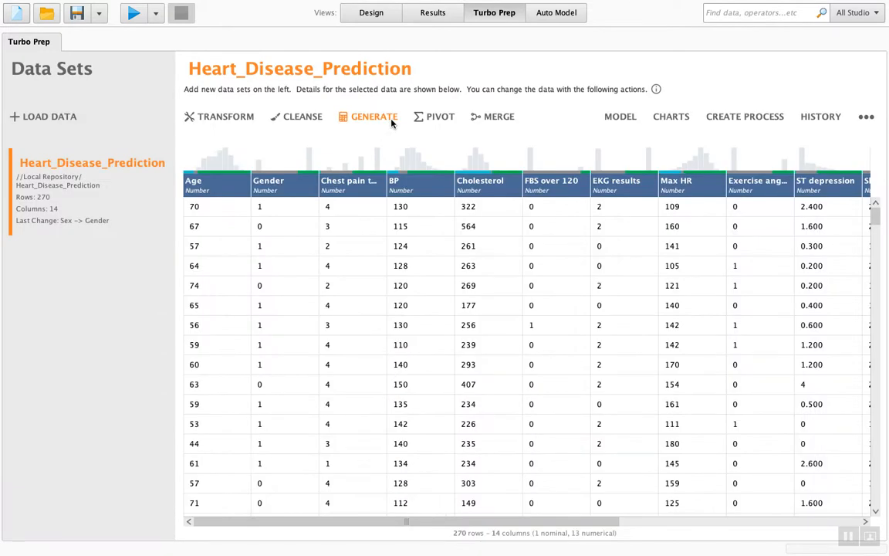
Build a pivot of the average Number of vessels fluro grouped by Gender, view it as a bar chart and discard it
left_click(435, 120)
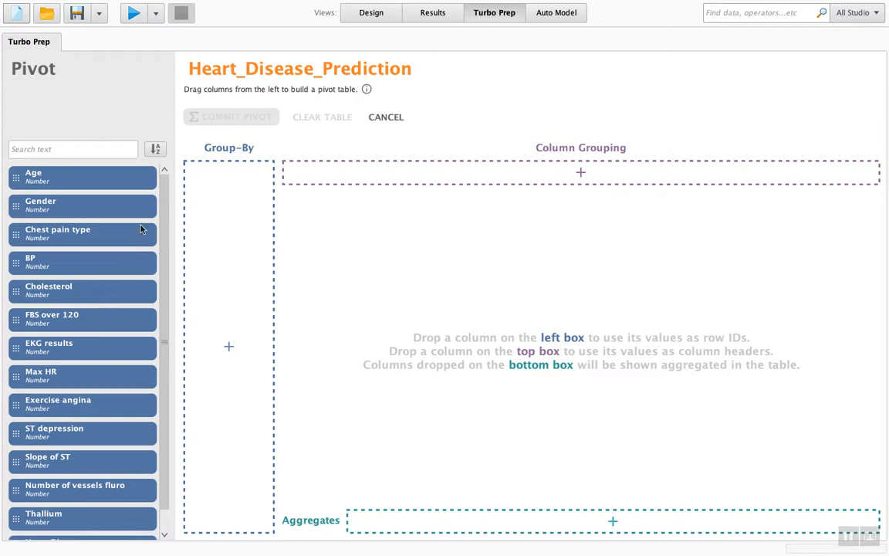
left_click_drag(101, 206, 235, 240)
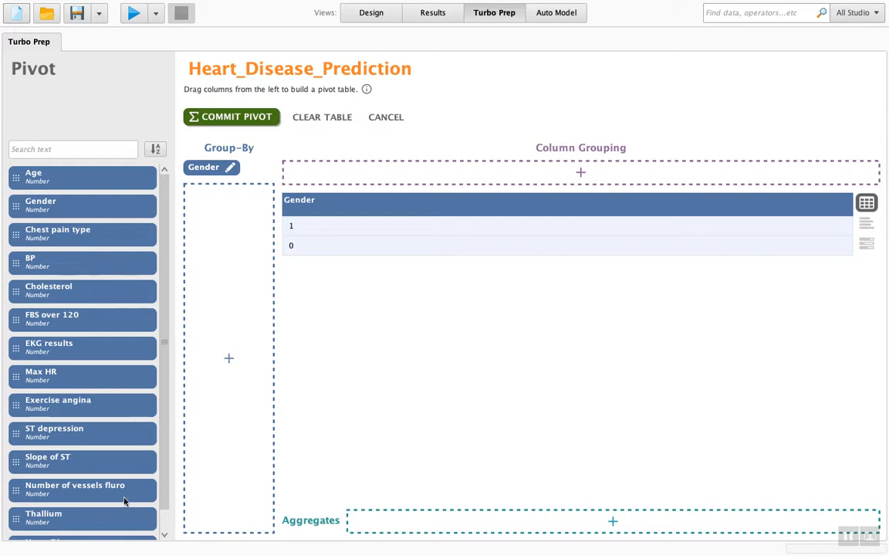
left_click_drag(110, 497, 417, 525)
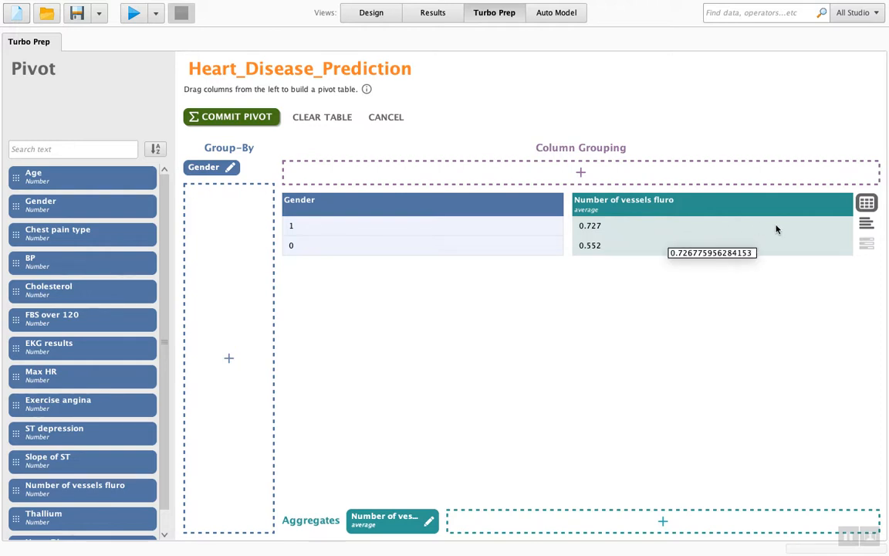
left_click(866, 222)
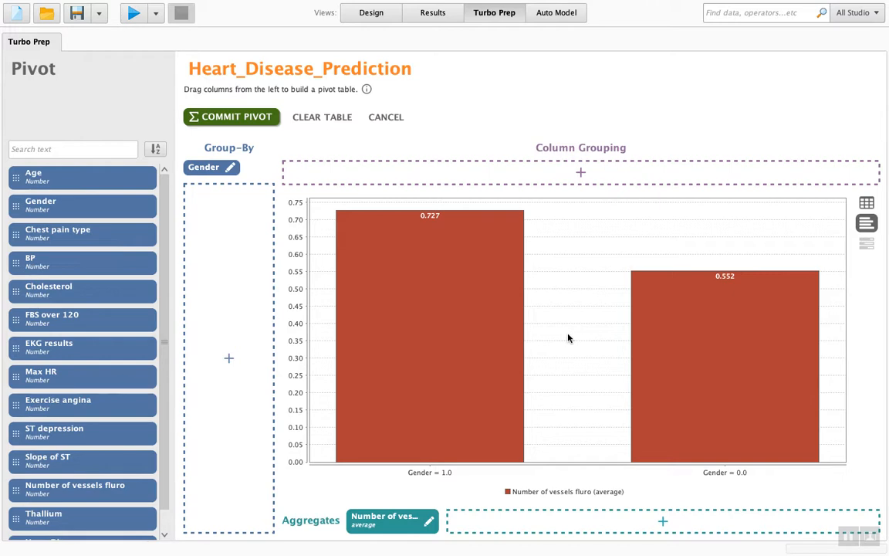
left_click(390, 116)
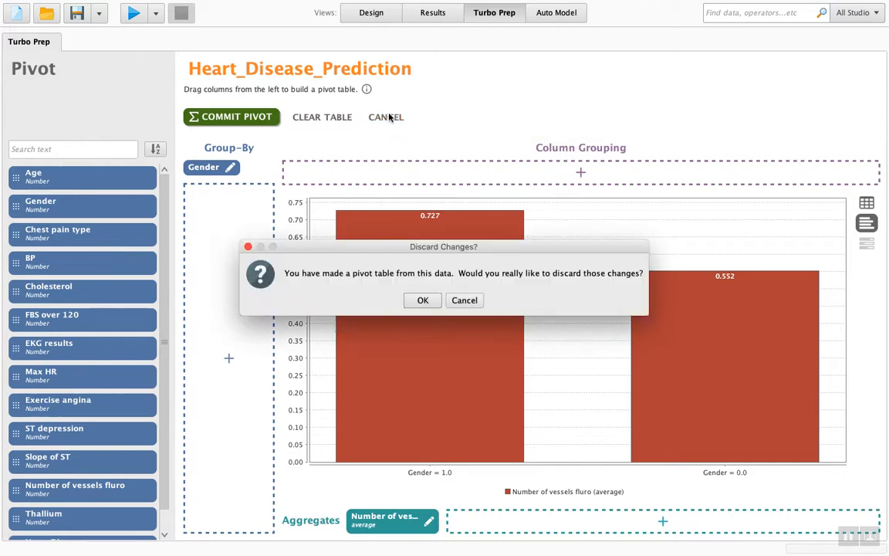
left_click(423, 300)
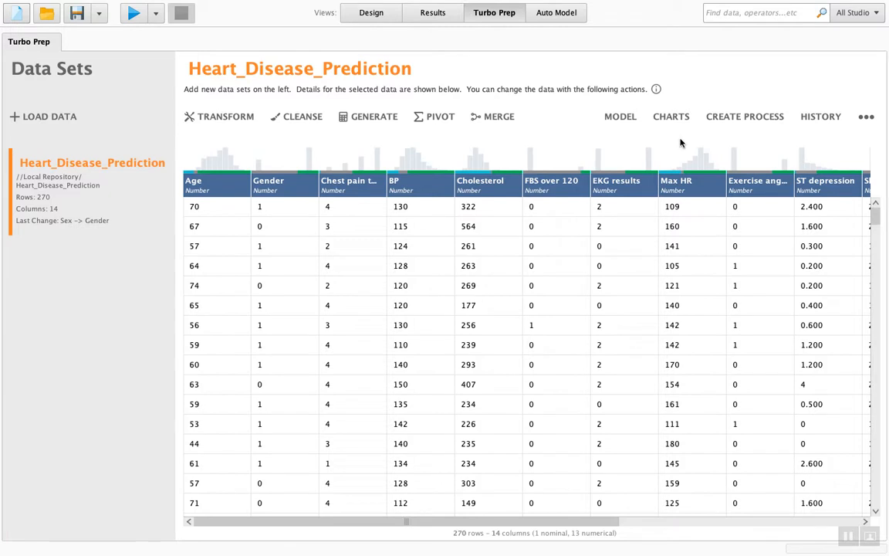
Chart the data set as a boxplot with BP replacing Gender as the value column
left_click(670, 118)
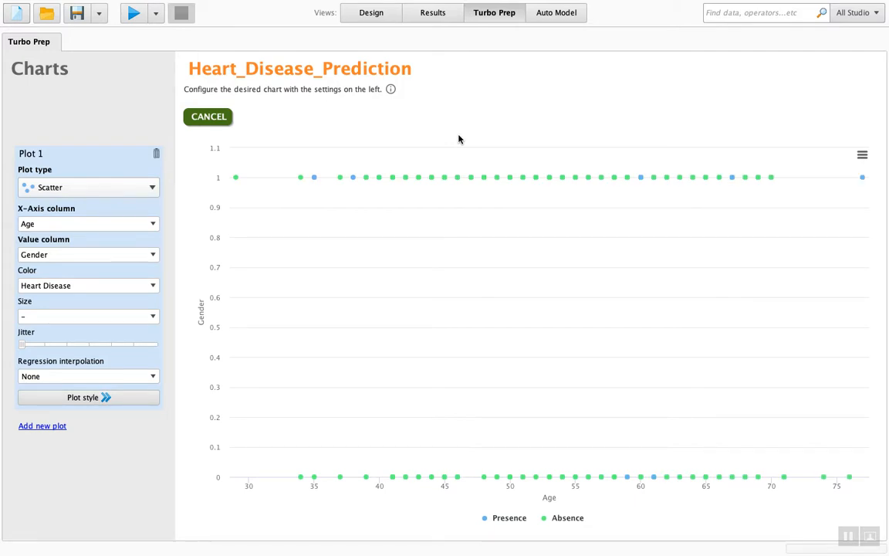
left_click(153, 187)
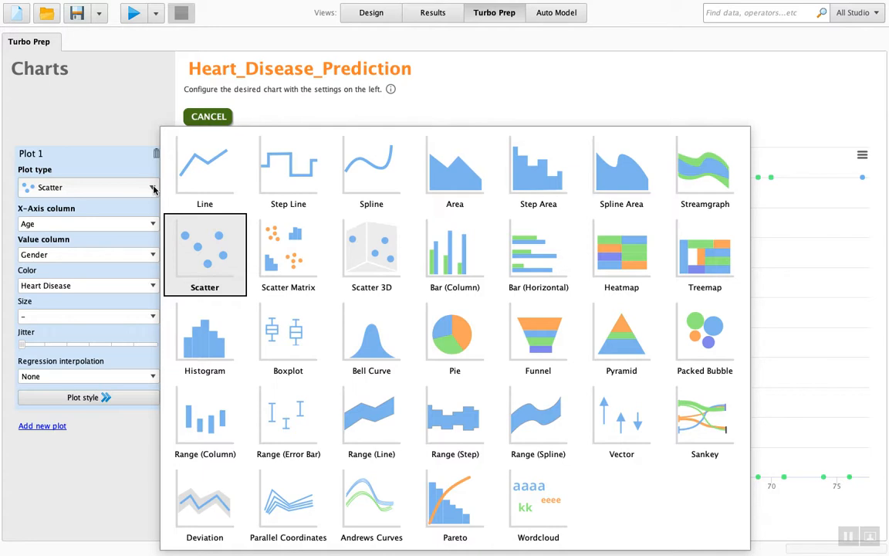
left_click(291, 324)
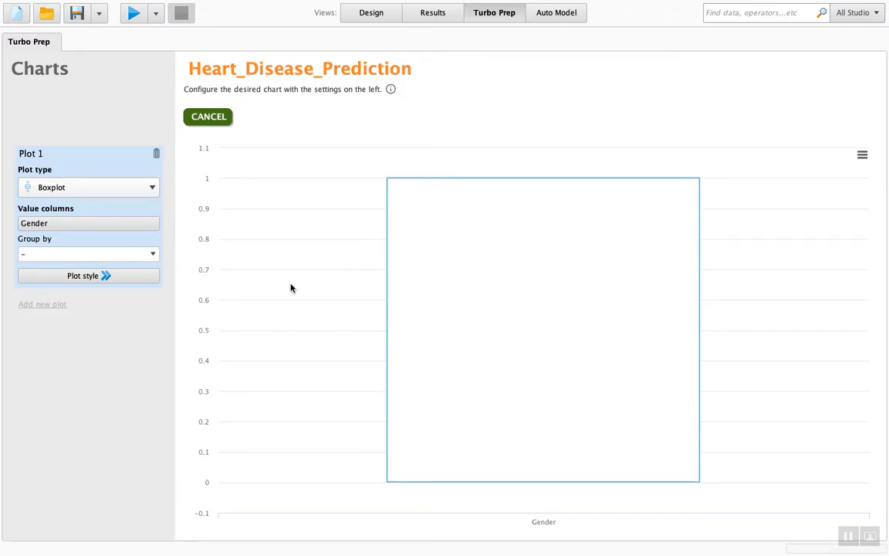
left_click(146, 228)
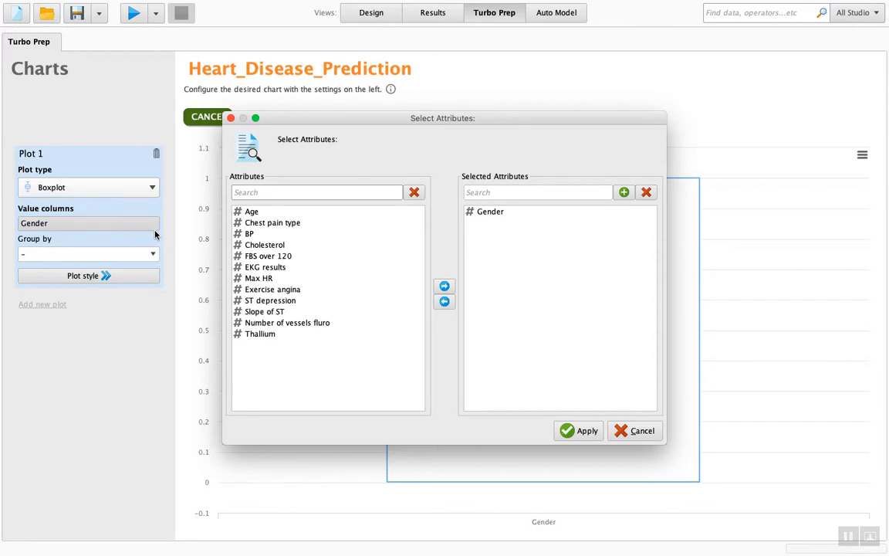
left_click(248, 233)
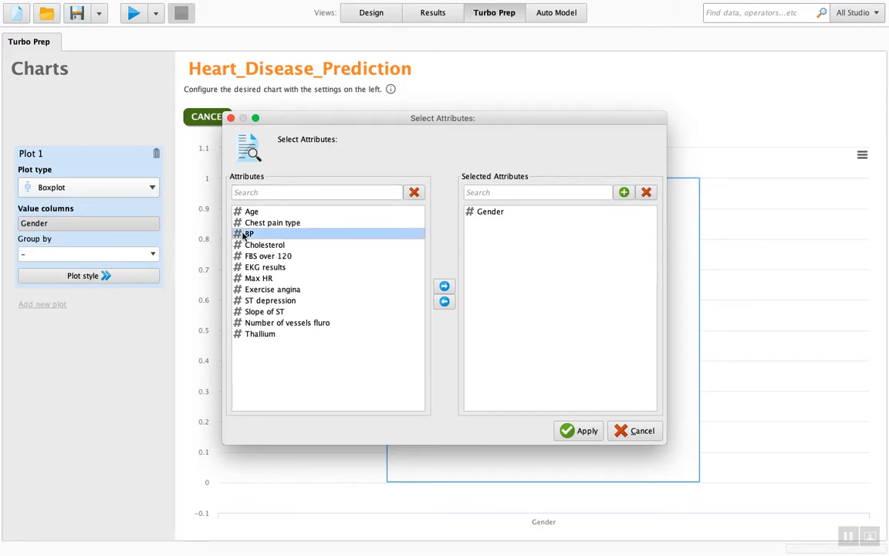
left_click(490, 212)
left_click(444, 301)
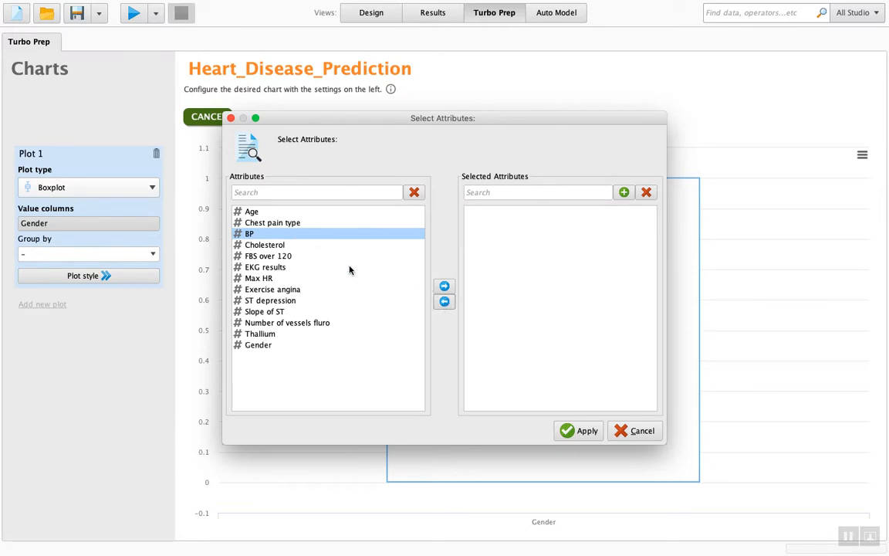
left_click(444, 287)
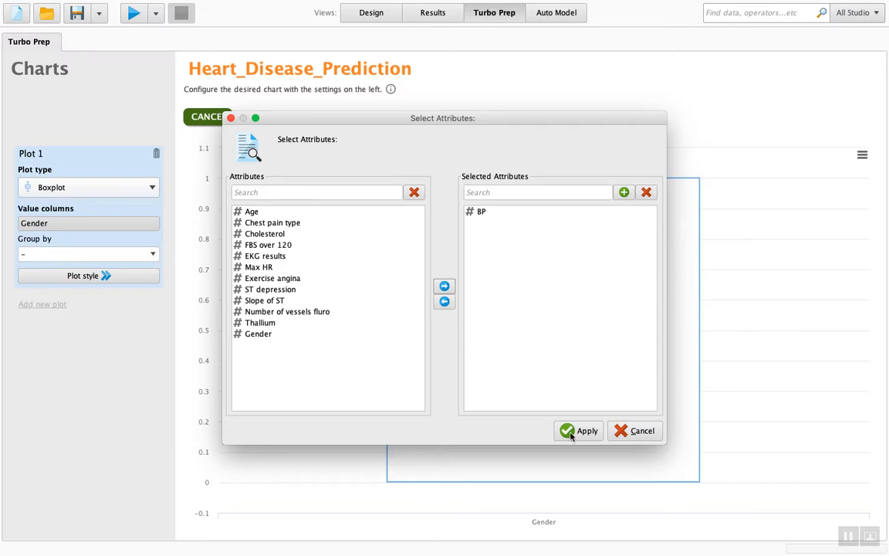
key("Return")
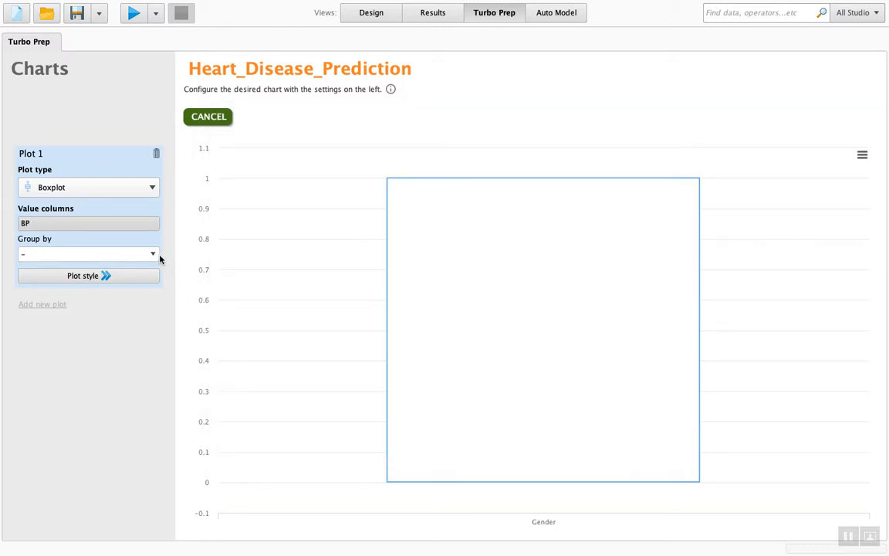
Group the BP boxplot by Heart Disease, inspect the Presence box's statistics and close the chart
left_click(155, 255)
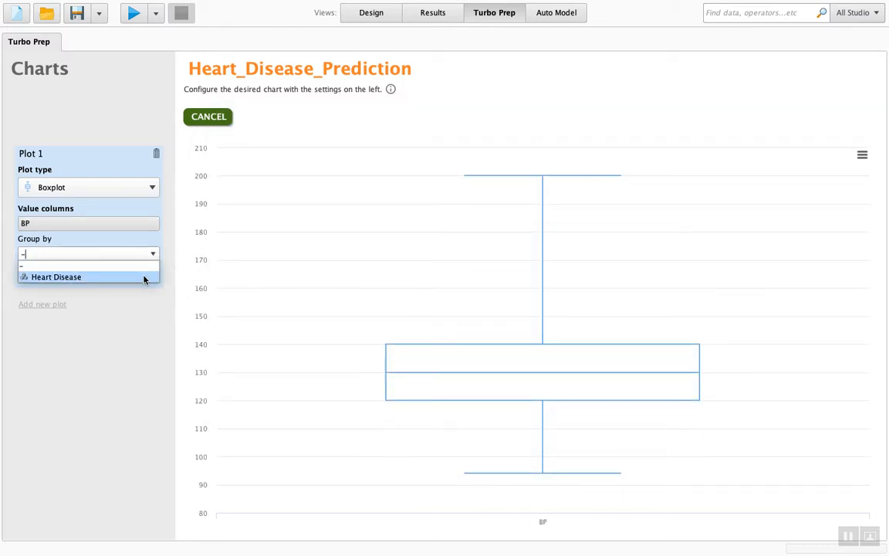
left_click(144, 277)
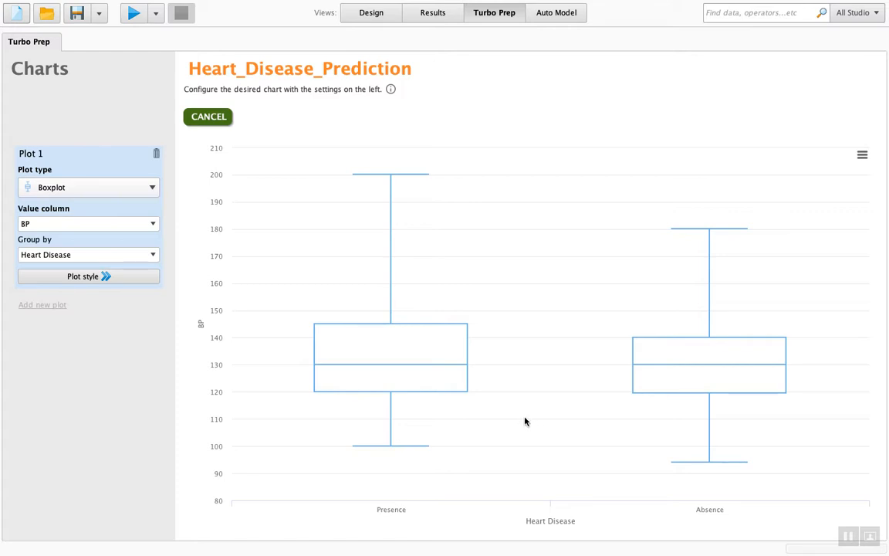
mouse_move(460, 371)
mouse_move(391, 353)
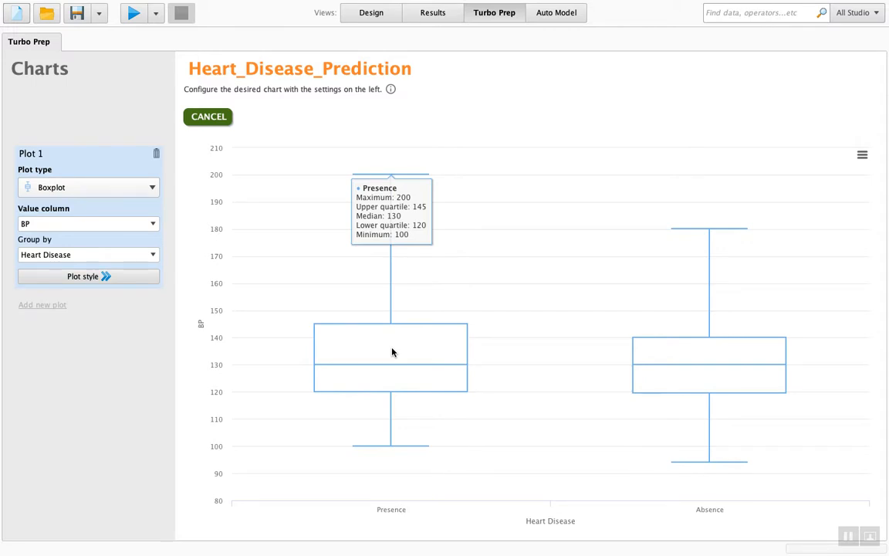
left_click(210, 118)
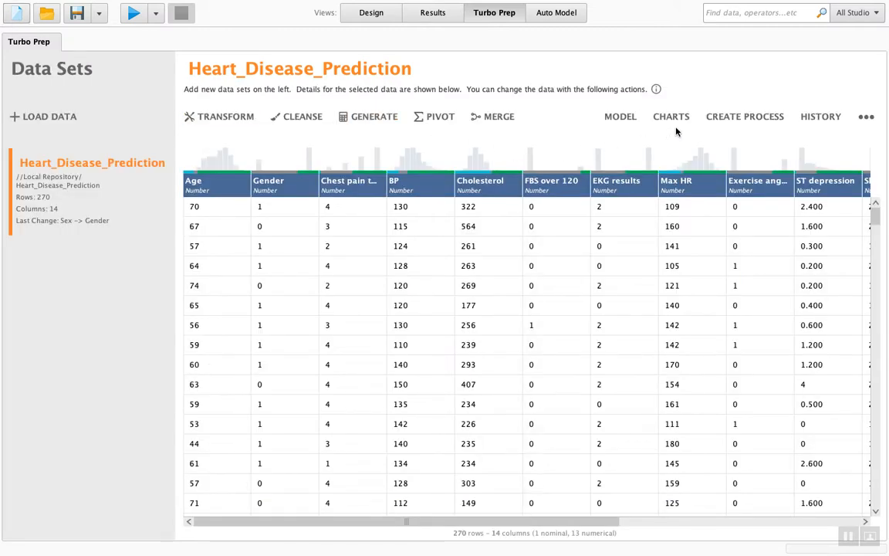
left_click(741, 120)
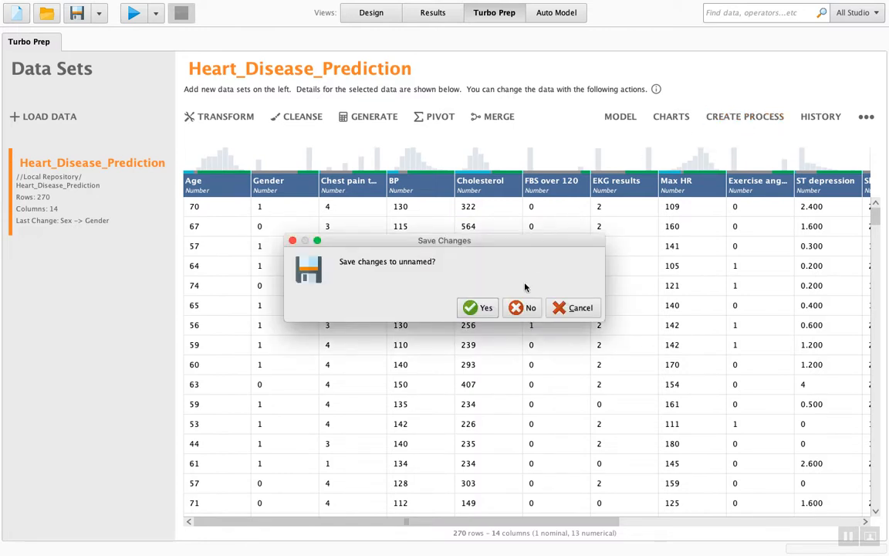
left_click(475, 308)
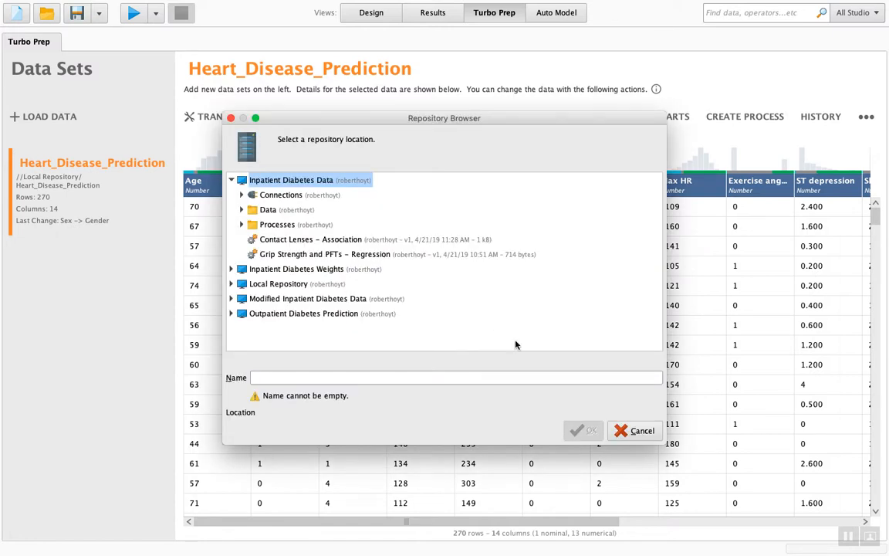
left_click(622, 430)
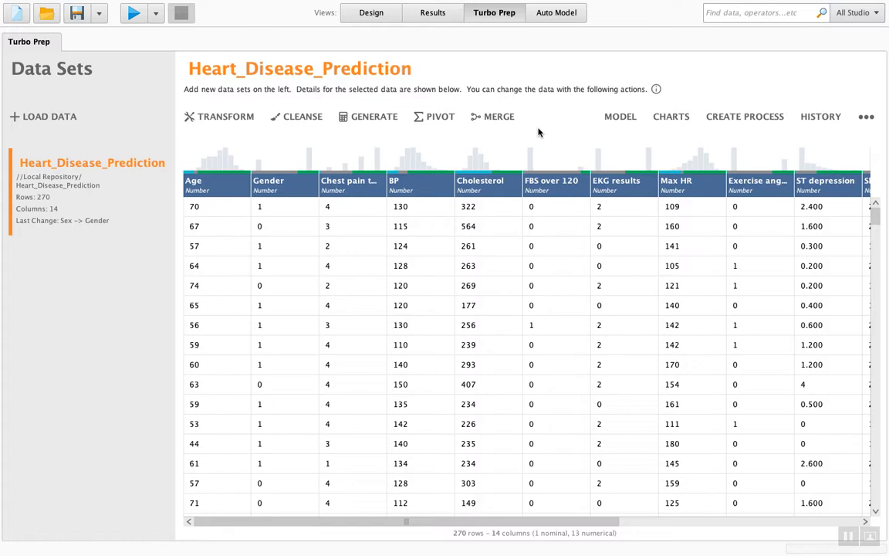
left_click(866, 118)
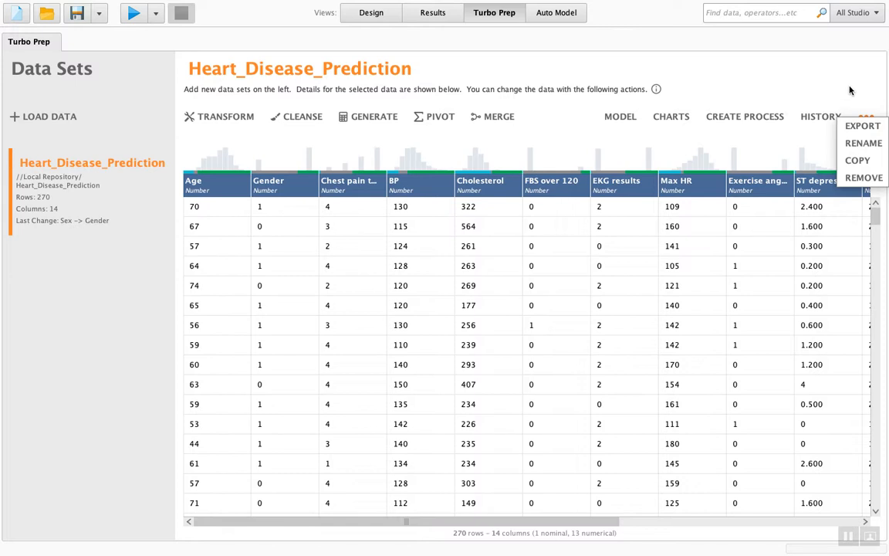
left_click(848, 84)
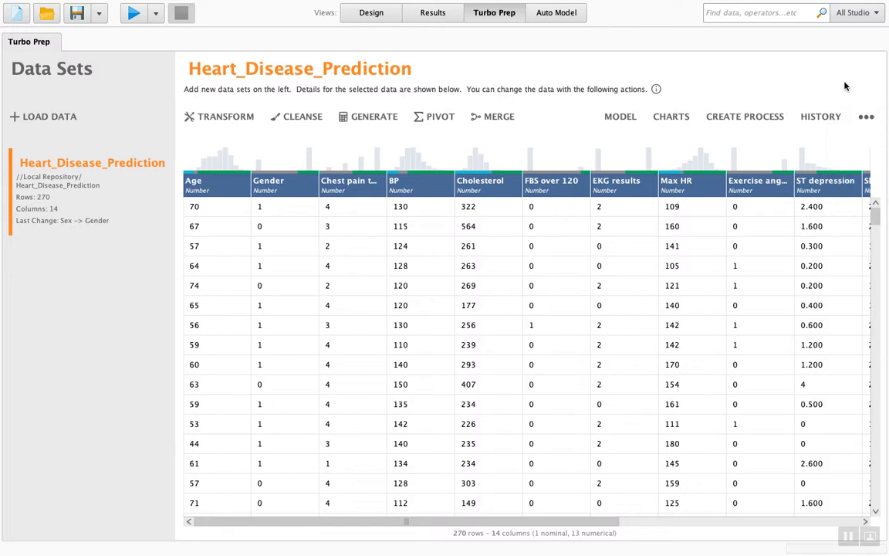
Send the data set to Auto Model and choose the Predict task with Heart Disease as the target column
left_click(620, 117)
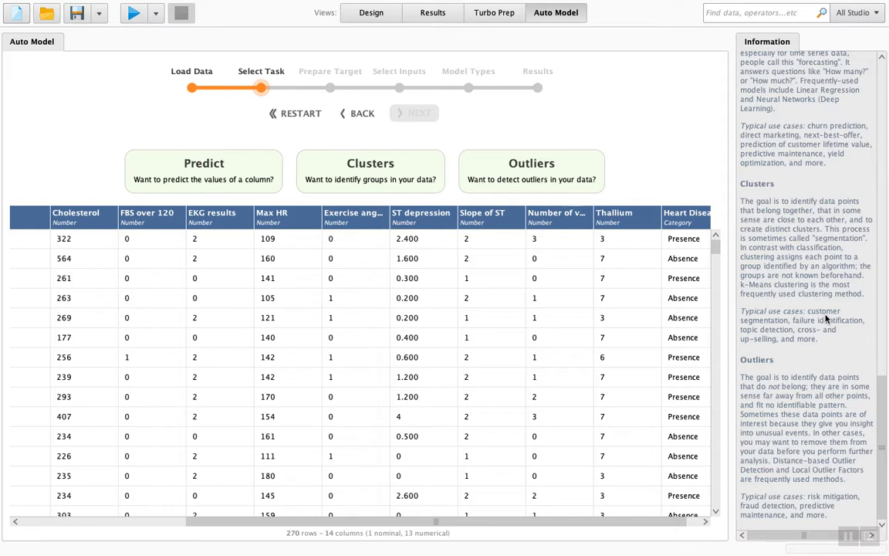
left_click(247, 180)
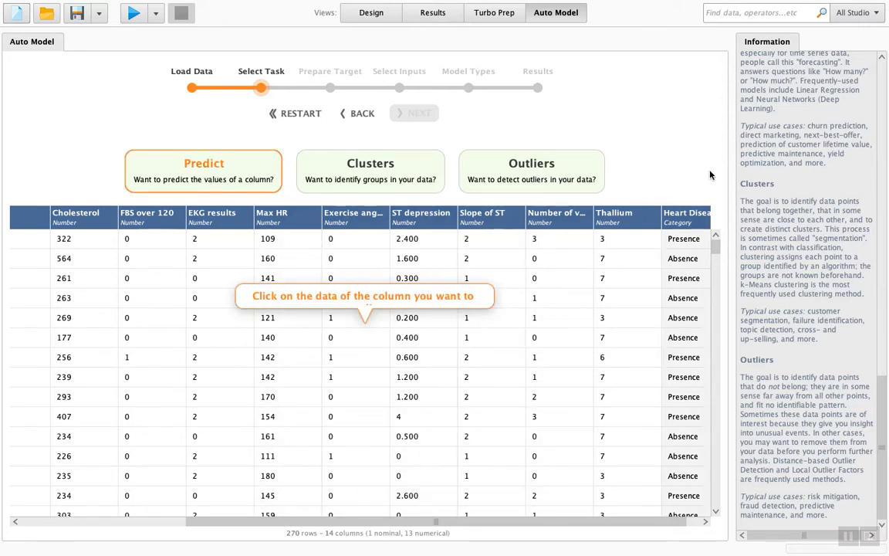
left_click(682, 219)
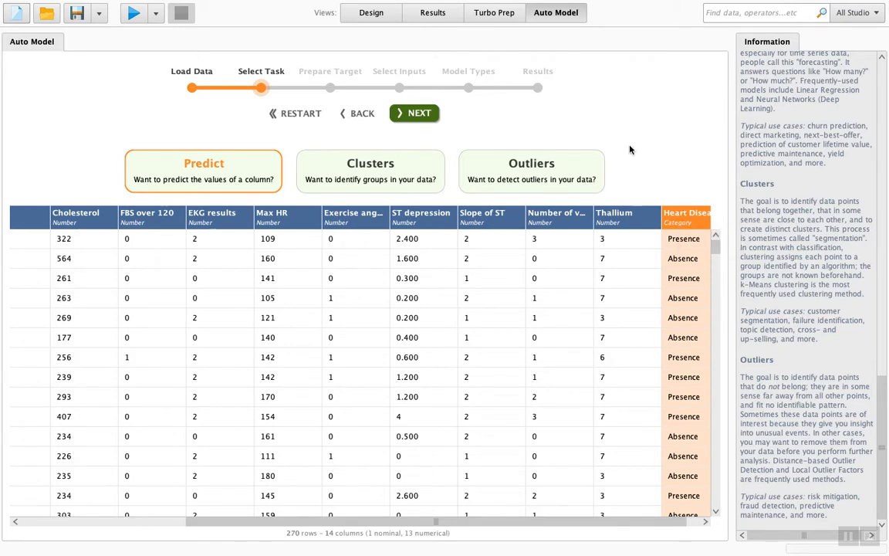
left_click(419, 116)
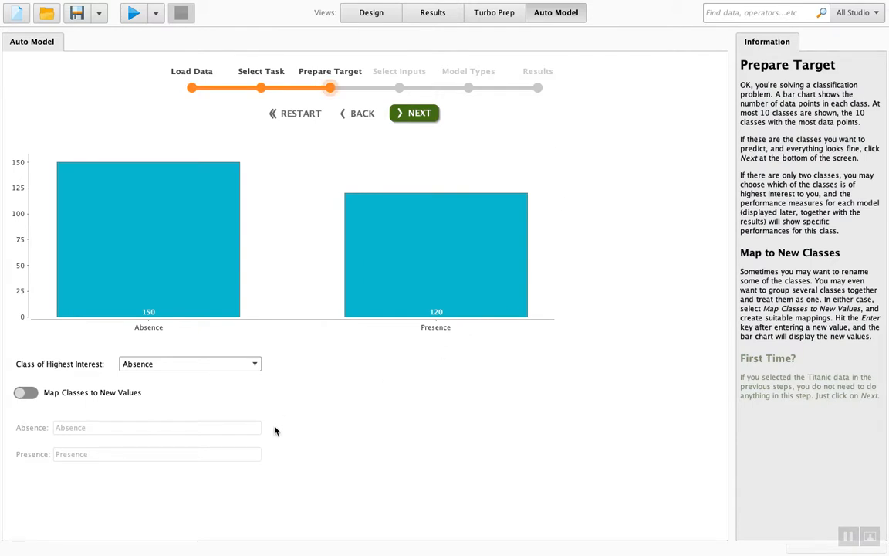
Set Presence as the class of highest interest and continue to the model types with the default input columns
left_click(255, 364)
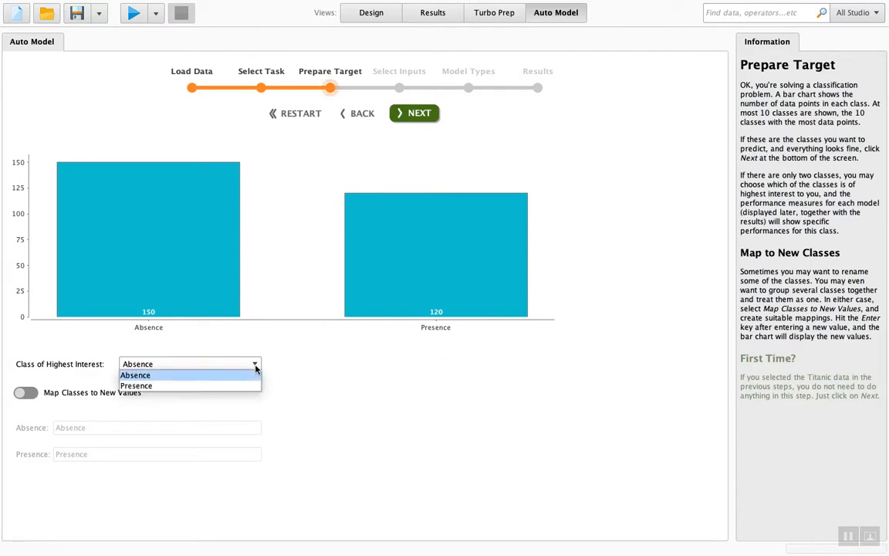
left_click(244, 389)
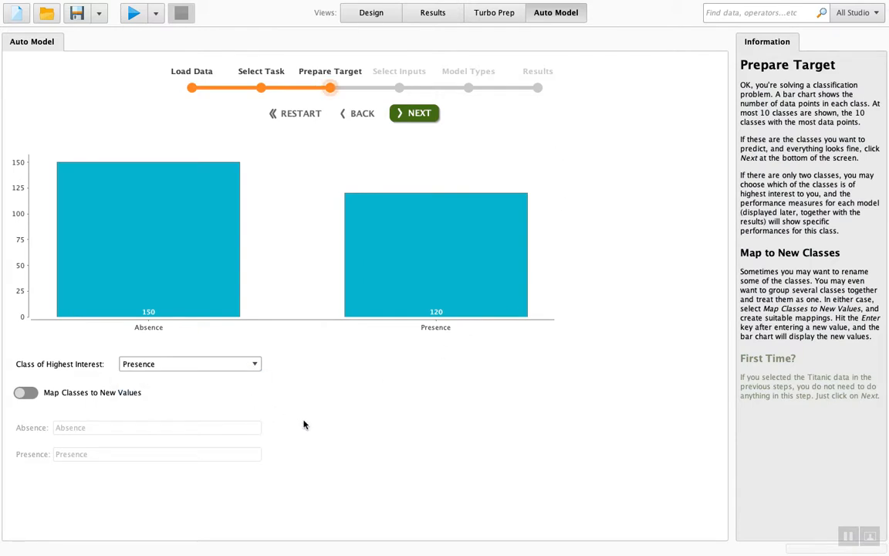
left_click(415, 117)
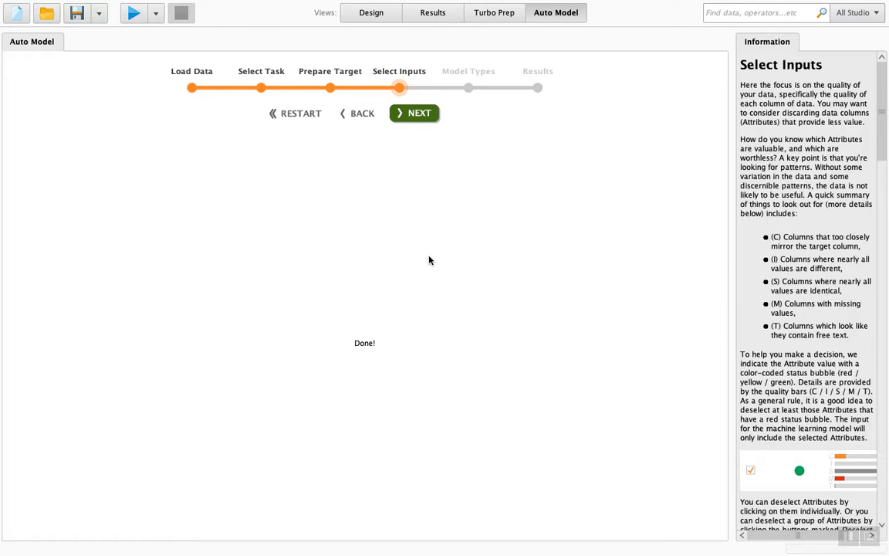
left_click(414, 114)
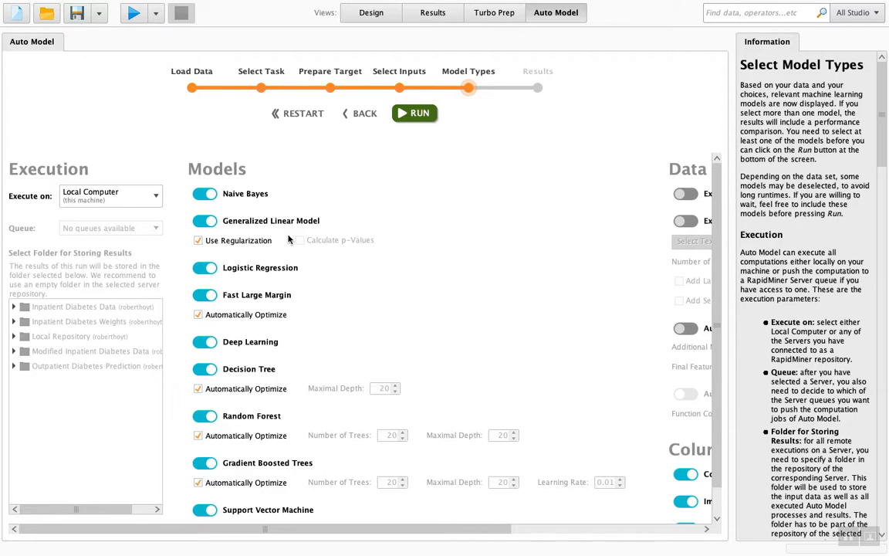
Exclude Generalized Linear Model, Fast Large Margin, Random Forest, Gradient Boosted Trees and Support Vector Machine, and run the remaining models
left_click(205, 222)
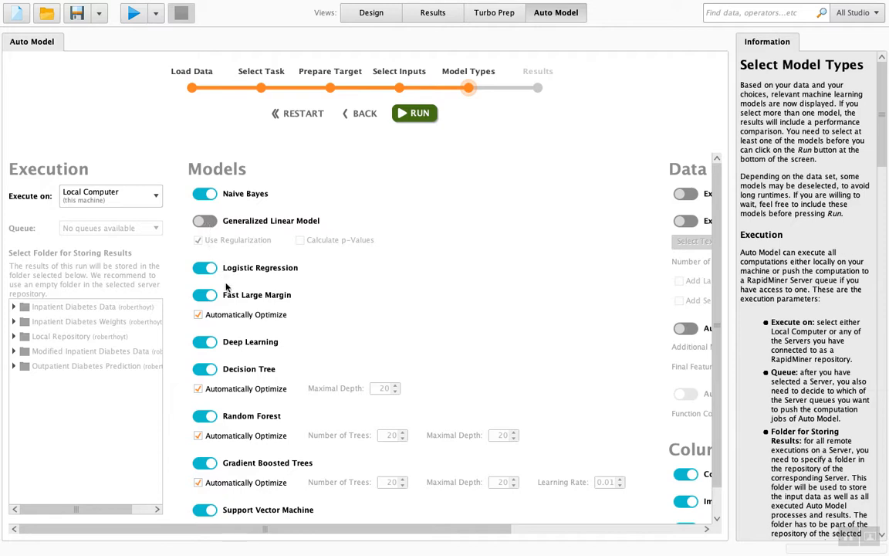
left_click(201, 294)
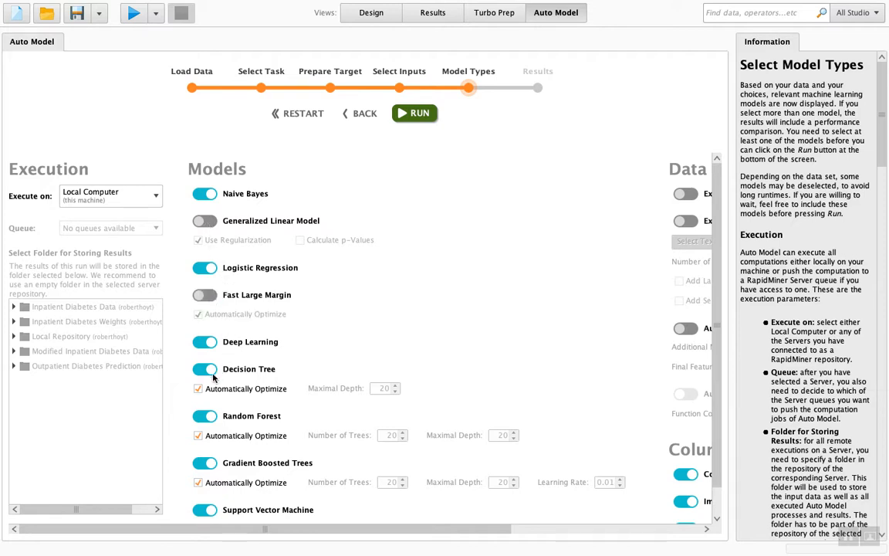
left_click(203, 415)
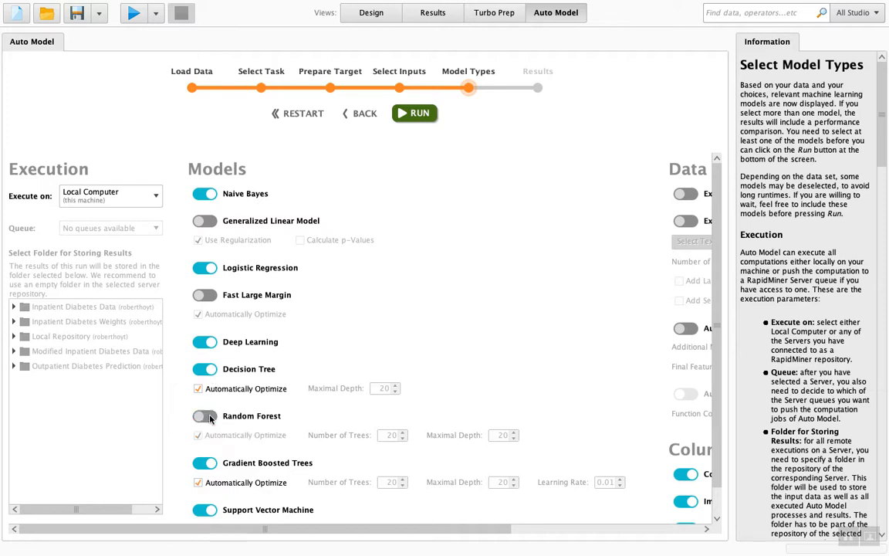
left_click(204, 462)
left_click(207, 510)
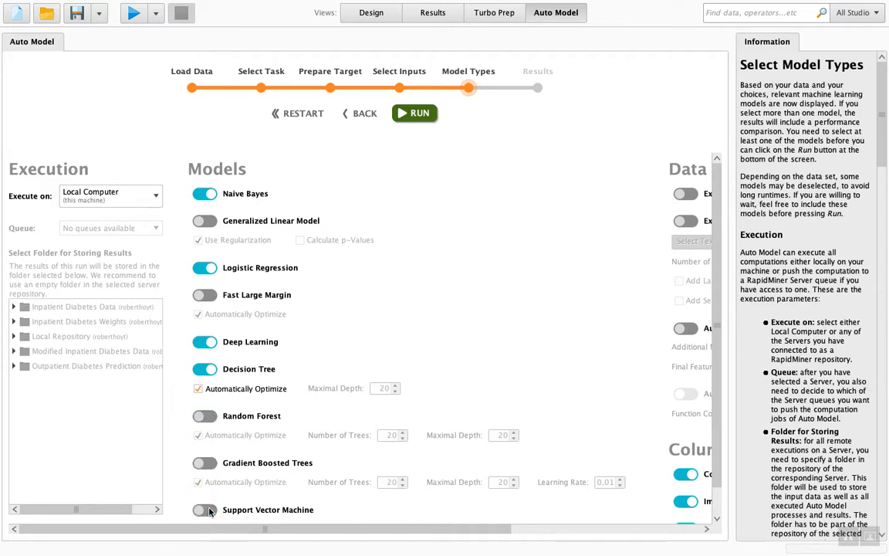
left_click(404, 115)
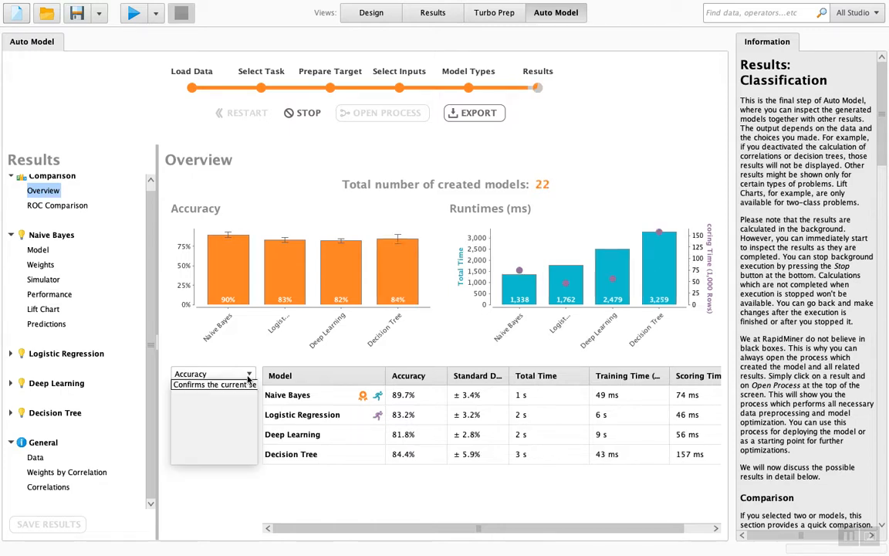
Compare the models by AUC instead of accuracy in the results overview and view their ROC comparison
left_click(248, 375)
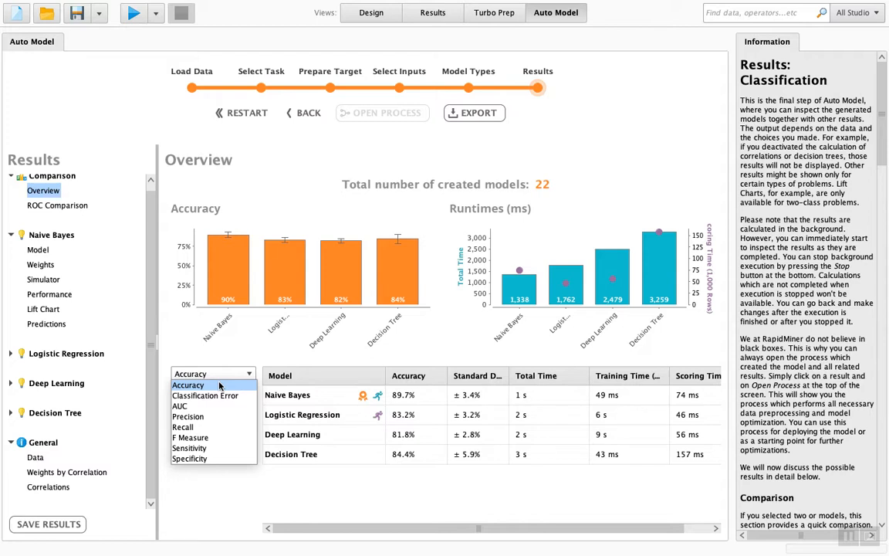
left_click(192, 406)
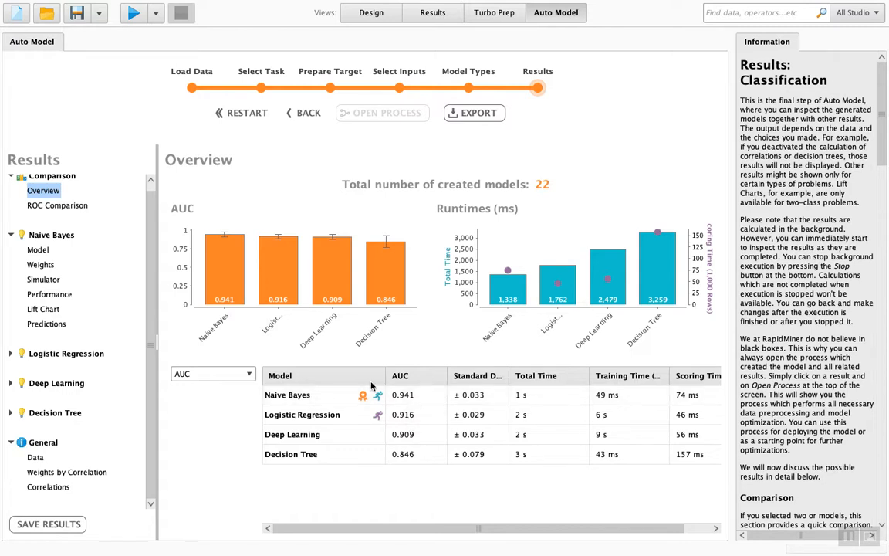
left_click(56, 206)
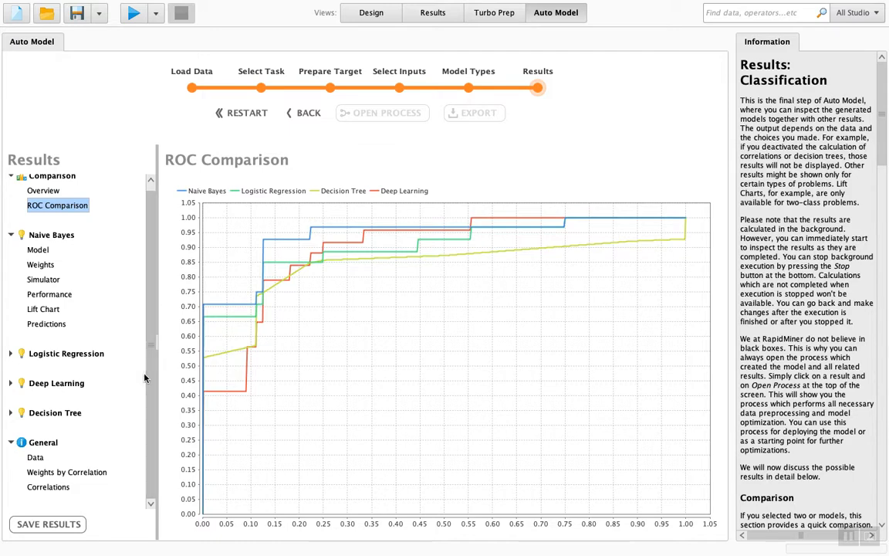
Examine the weights by correlation, checking the exact values for Thallium and Number of vessels fluro
left_click(44, 472)
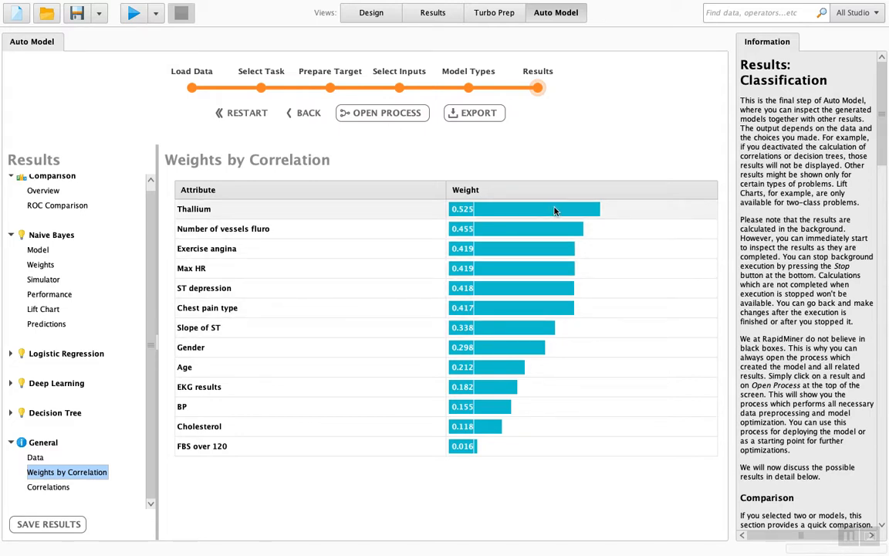
mouse_move(554, 210)
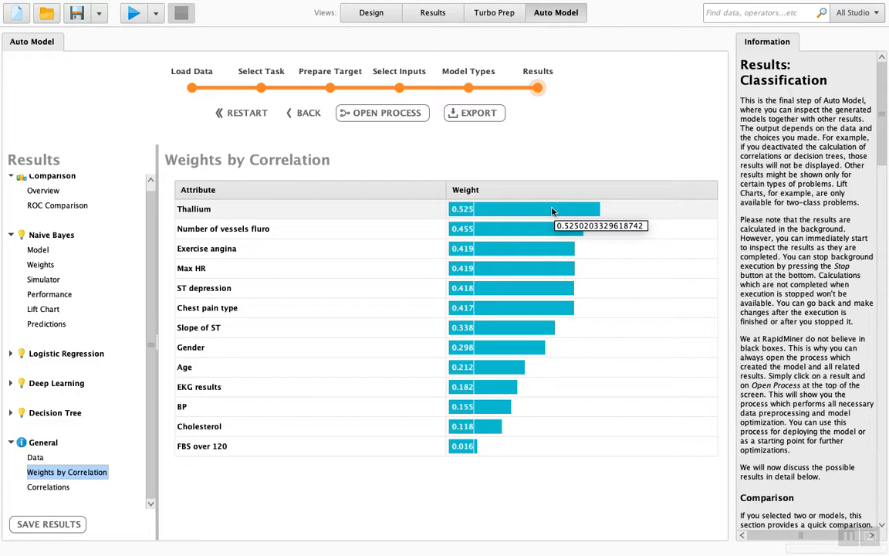
mouse_move(521, 233)
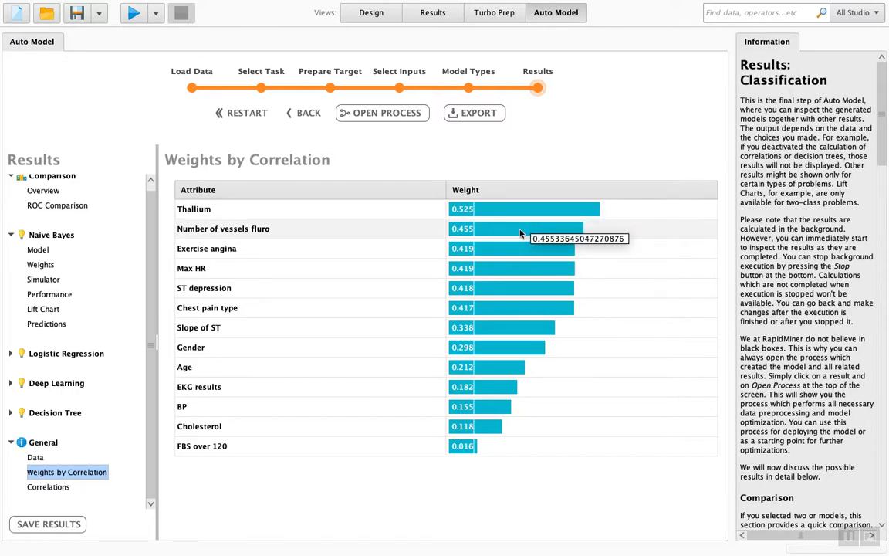
Examine the correlation matrix across all attributes of the data set
left_click(65, 489)
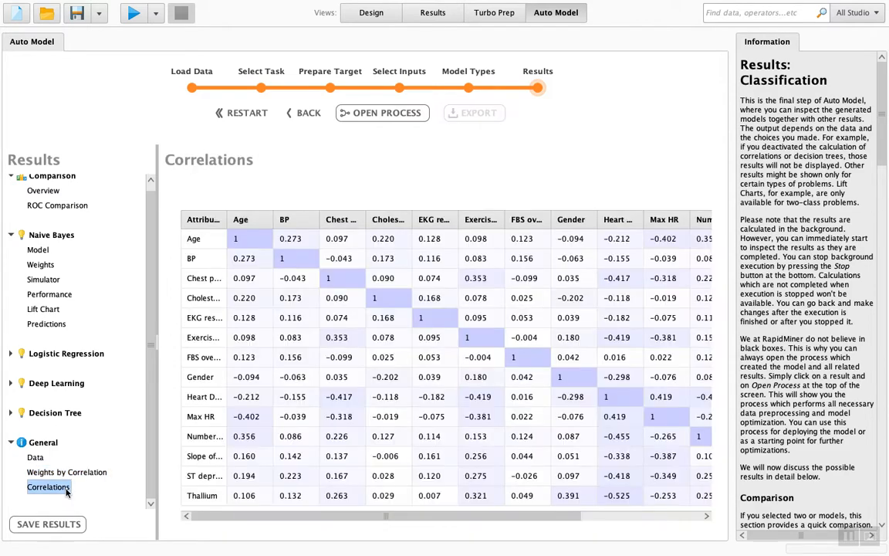
scroll(257, 399, "right", 2)
scroll(257, 399, "left", 2)
left_click_drag(320, 521, 354, 524)
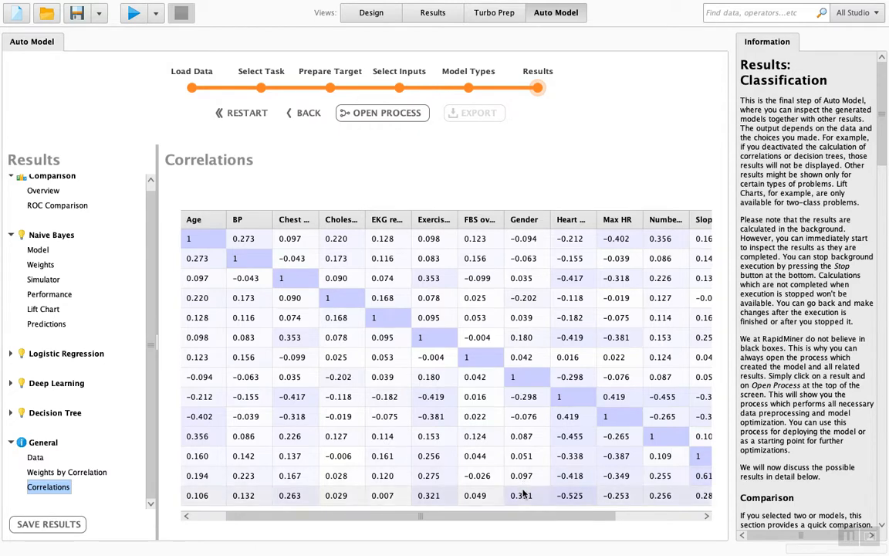
left_click_drag(512, 524, 444, 524)
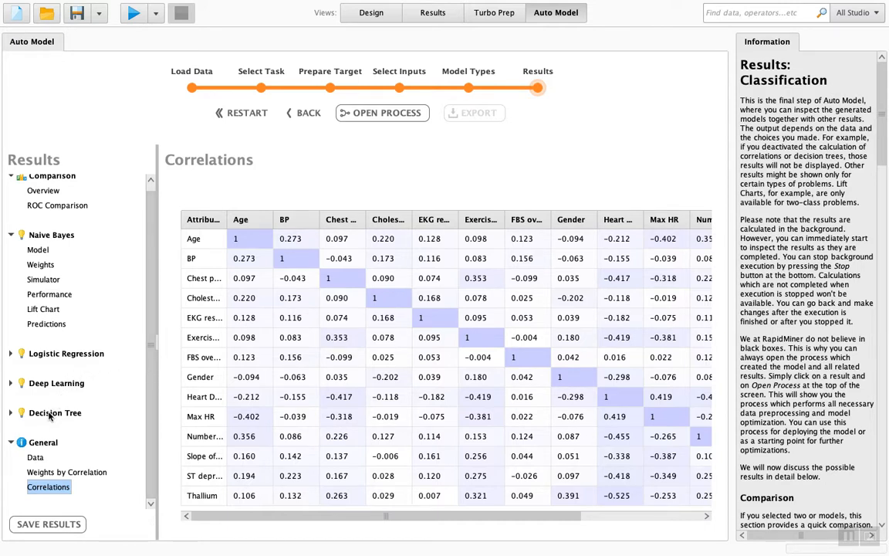
View the Decision Tree model and examine its branches from the Thallium root down to the Presence and Absence leaves
left_click(10, 413)
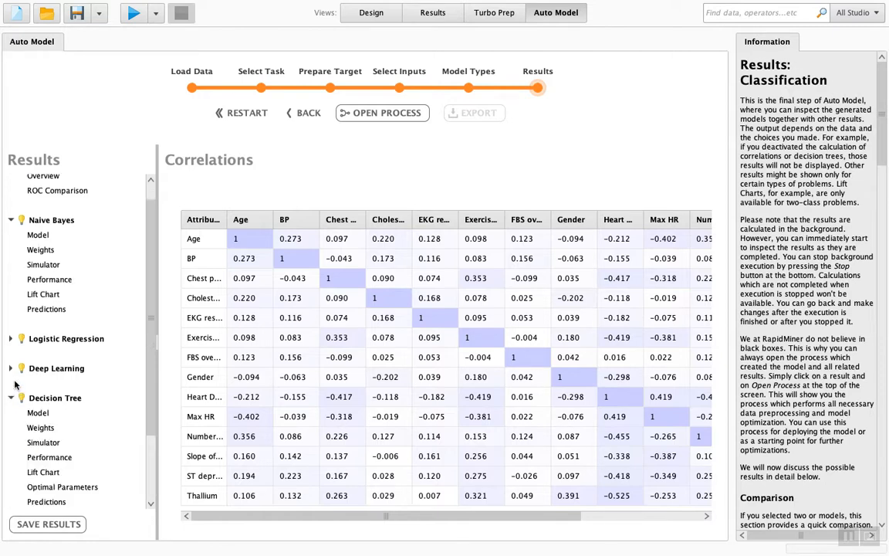
left_click(38, 413)
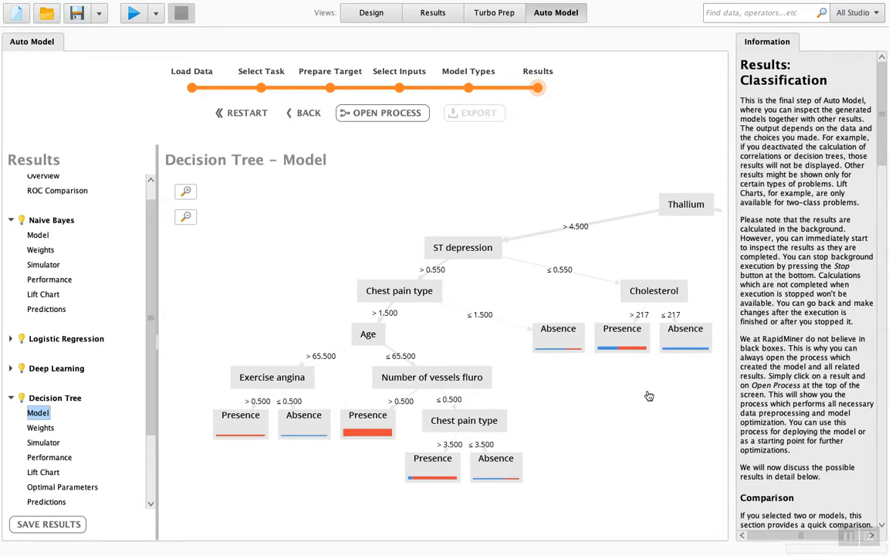
left_click_drag(639, 390, 394, 423)
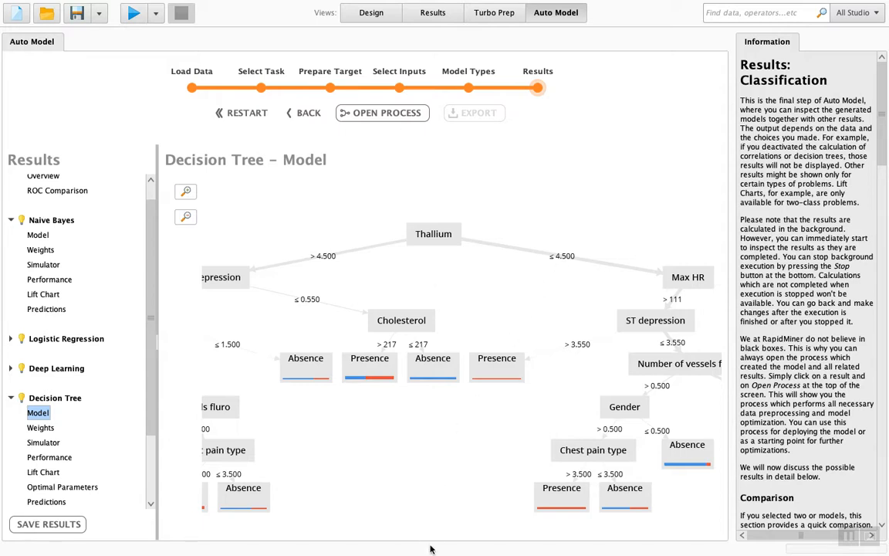
left_click_drag(437, 463, 598, 349)
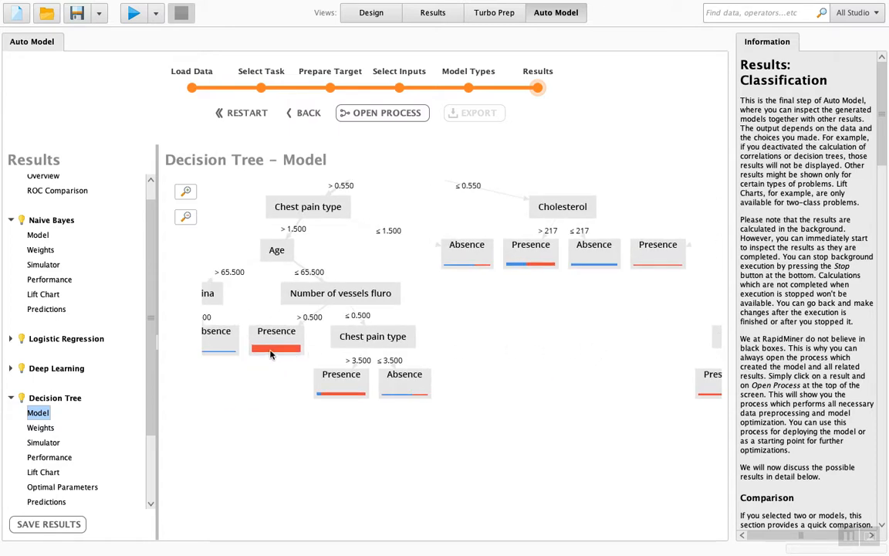
left_click_drag(485, 352, 480, 397)
left_click_drag(372, 396, 66, 350)
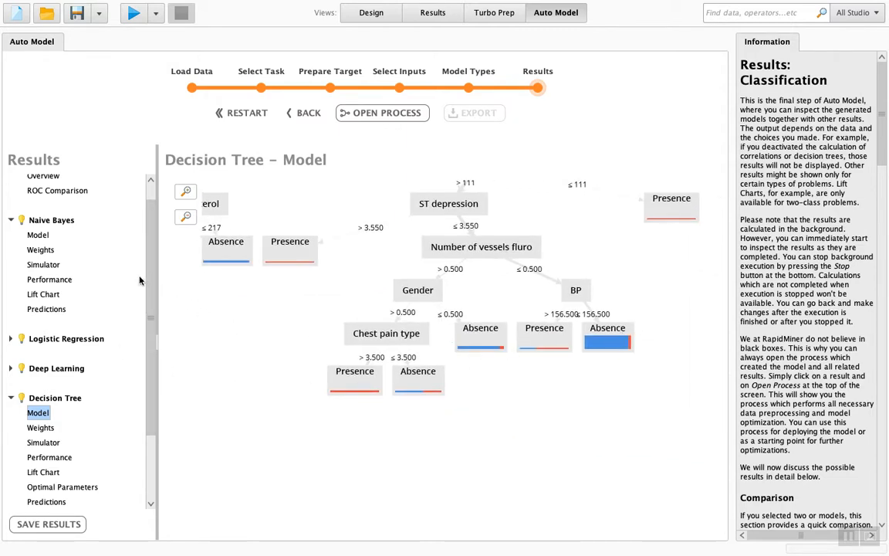
left_click_drag(304, 323, 517, 389)
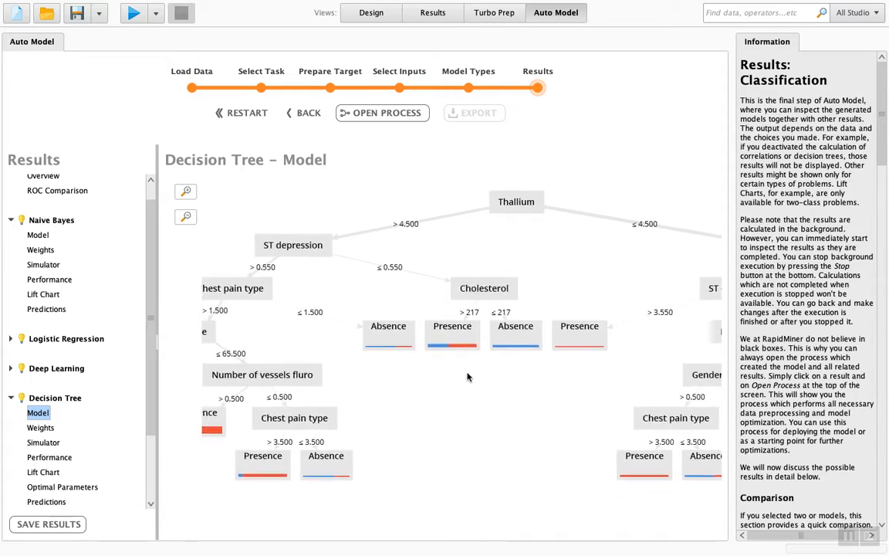
left_click_drag(561, 261, 323, 241)
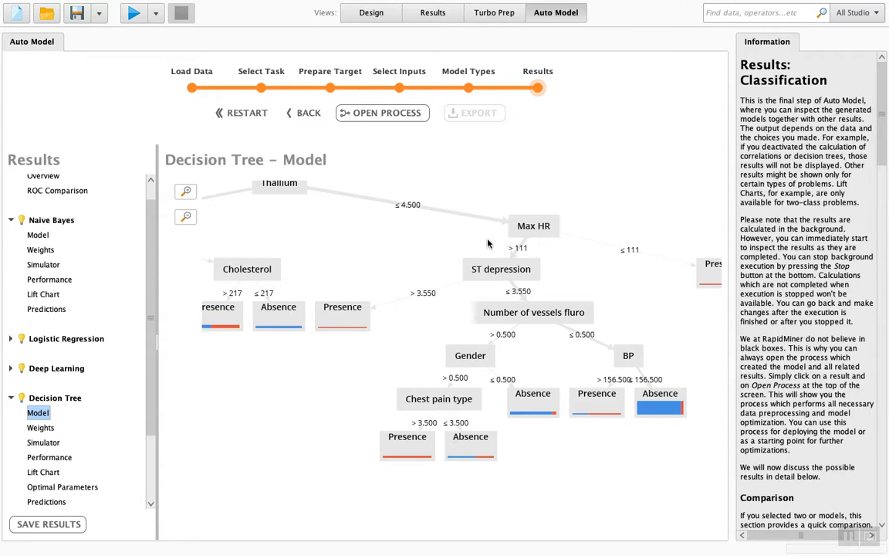
left_click_drag(303, 421, 415, 400)
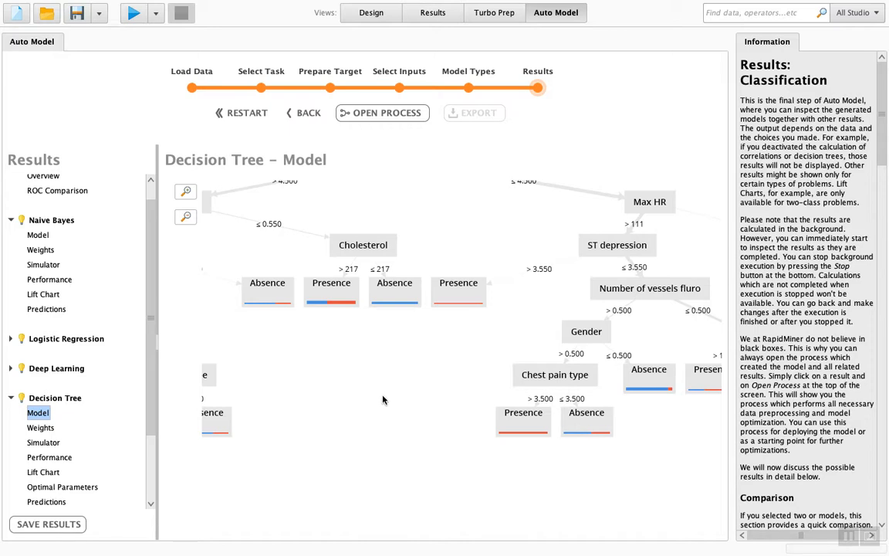
View the Naive Bayes model and display its Presence and Absence density curves for the Max HR attribute
left_click(39, 235)
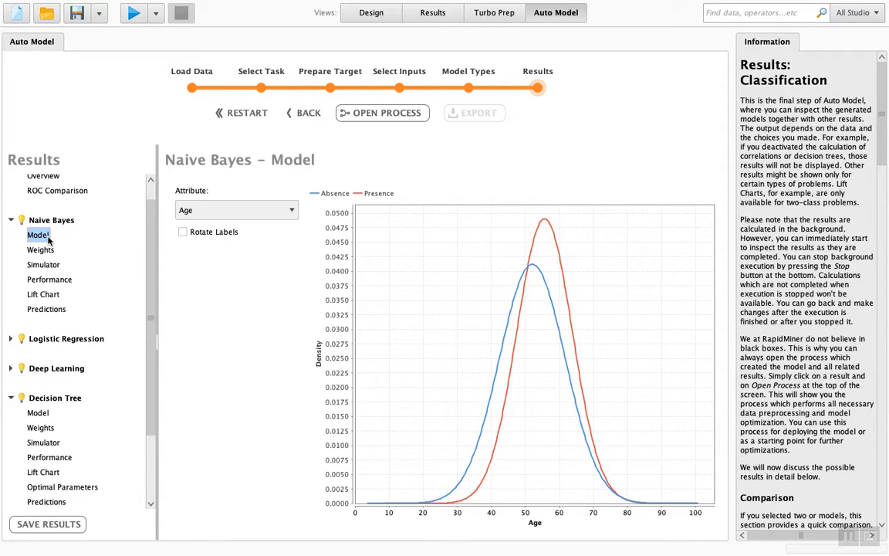
left_click(292, 210)
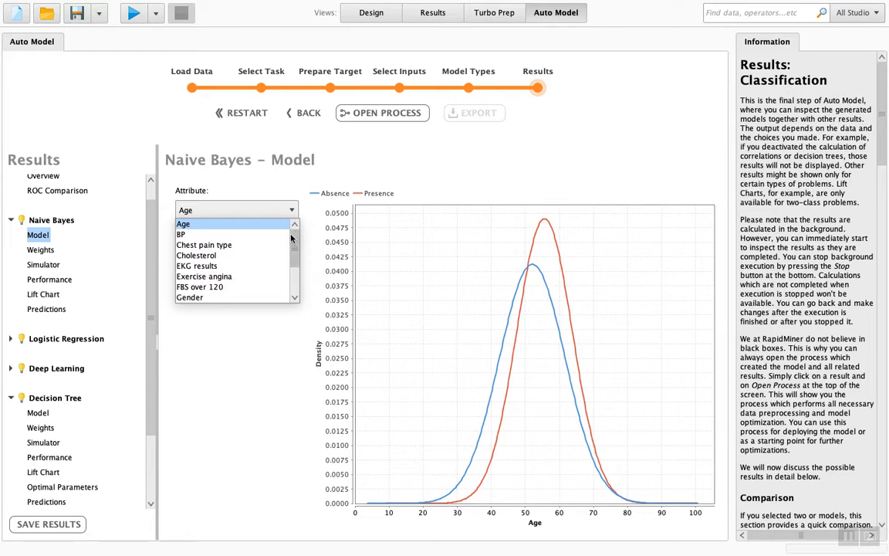
left_click_drag(294, 232, 296, 272)
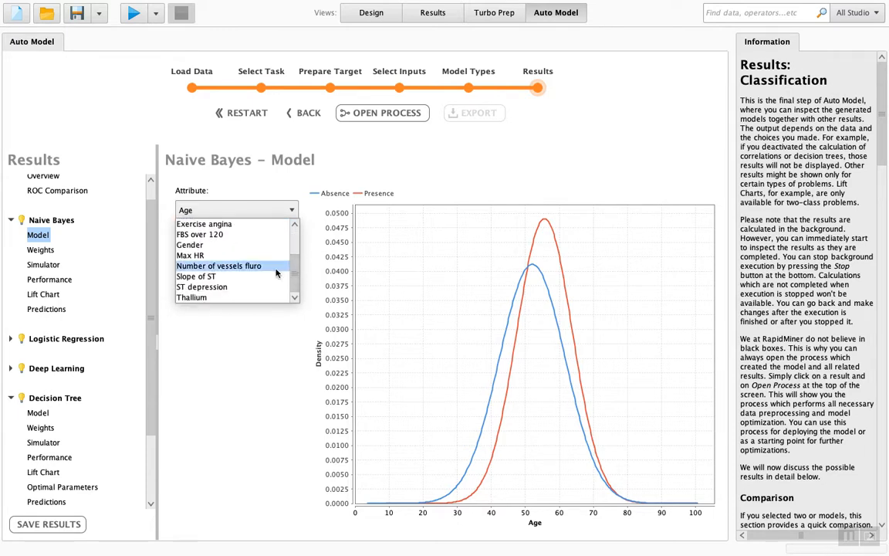
left_click(193, 255)
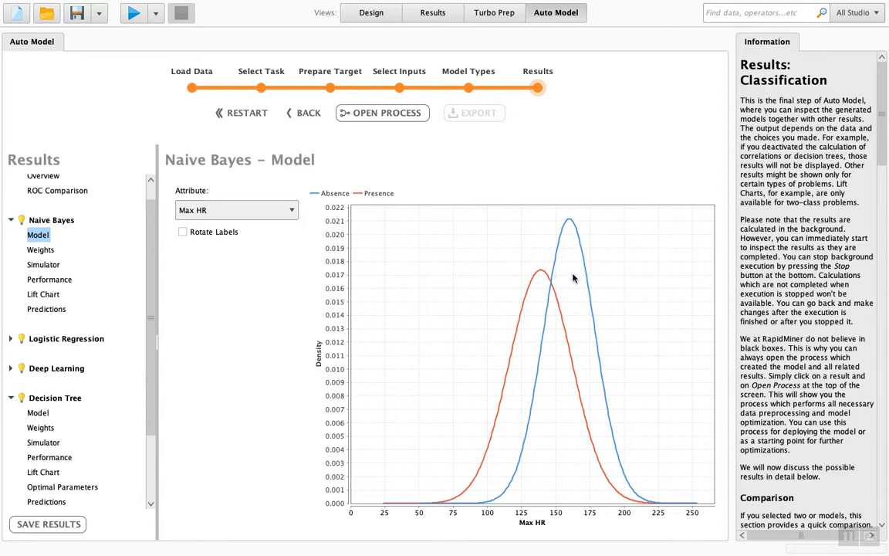
Review the Naive Bayes attribute weights, and examine its simulator's class likelihoods, important factors and attribute sliders
left_click(41, 250)
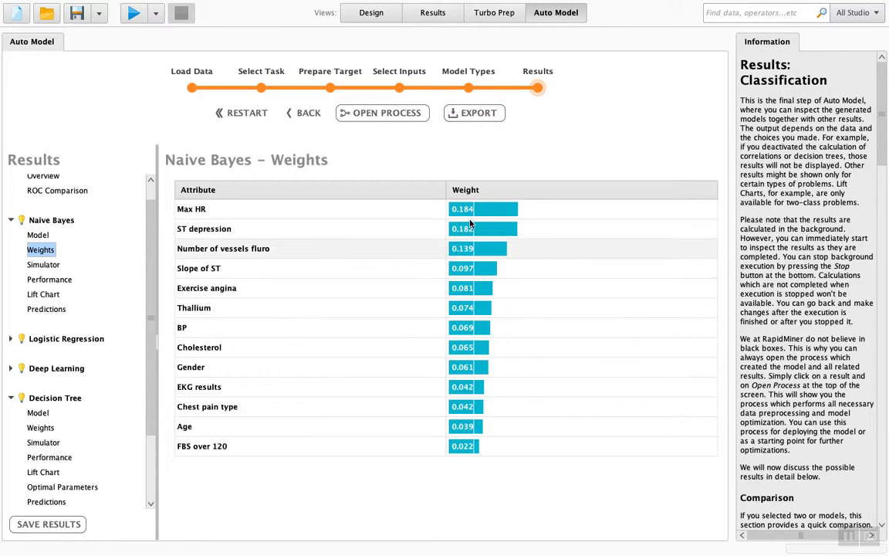
left_click(43, 265)
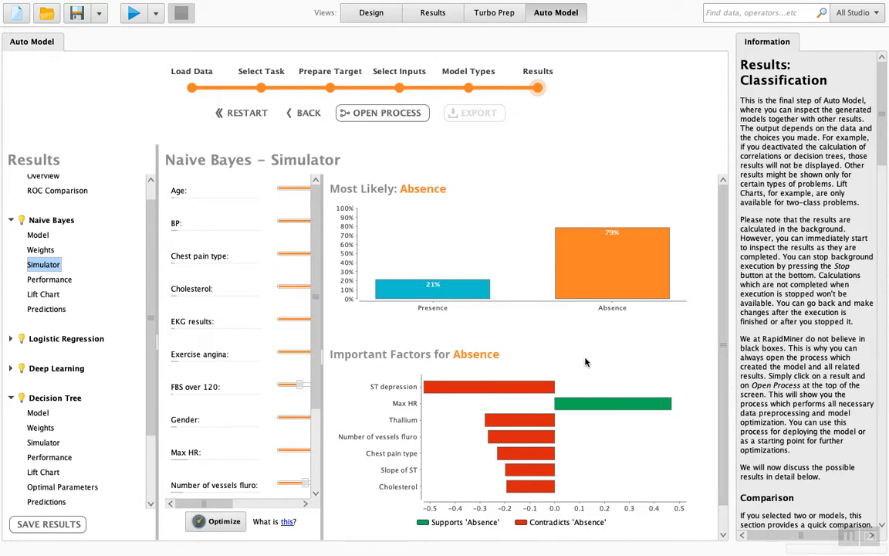
scroll(584, 362, "down", 1)
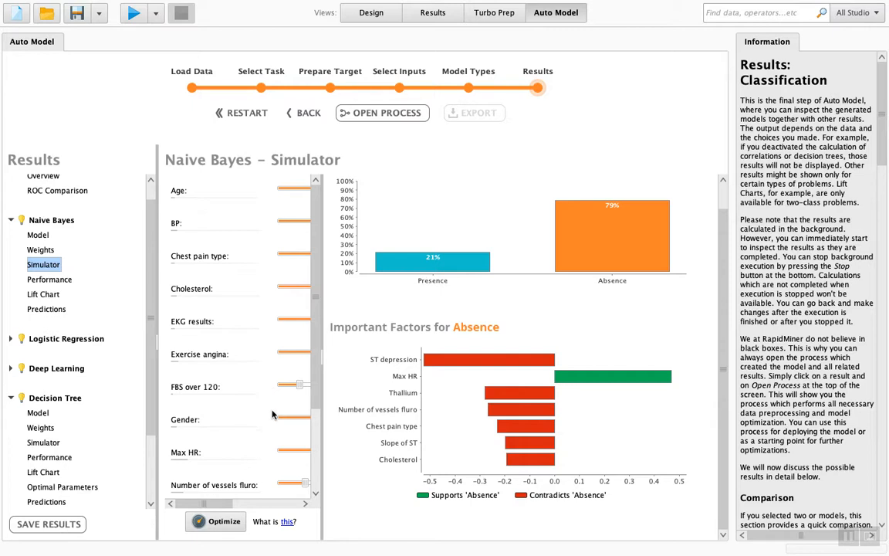
mouse_move(209, 503)
left_mouse_down()
mouse_move(293, 515)
mouse_move(225, 504)
left_mouse_up()
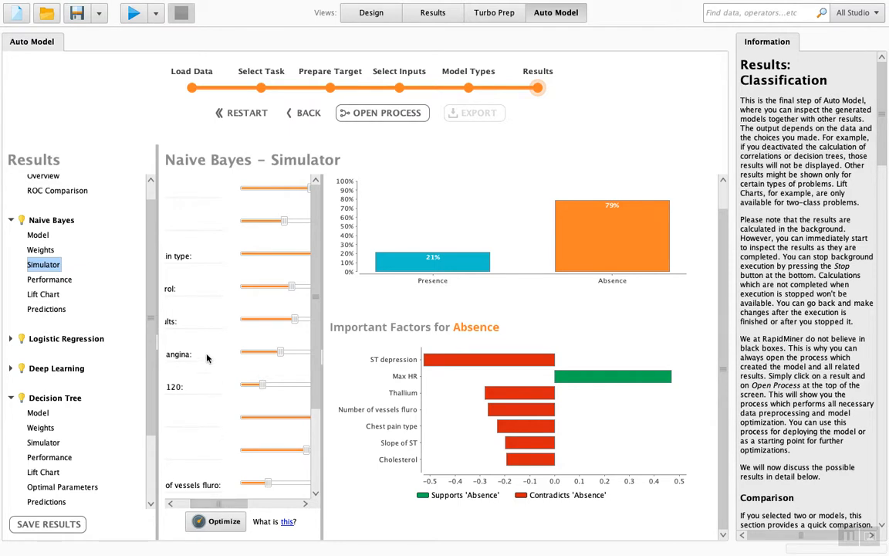
Examine the Naive Bayes performance table for accuracy, sensitivity, specificity and f measure
left_click(49, 279)
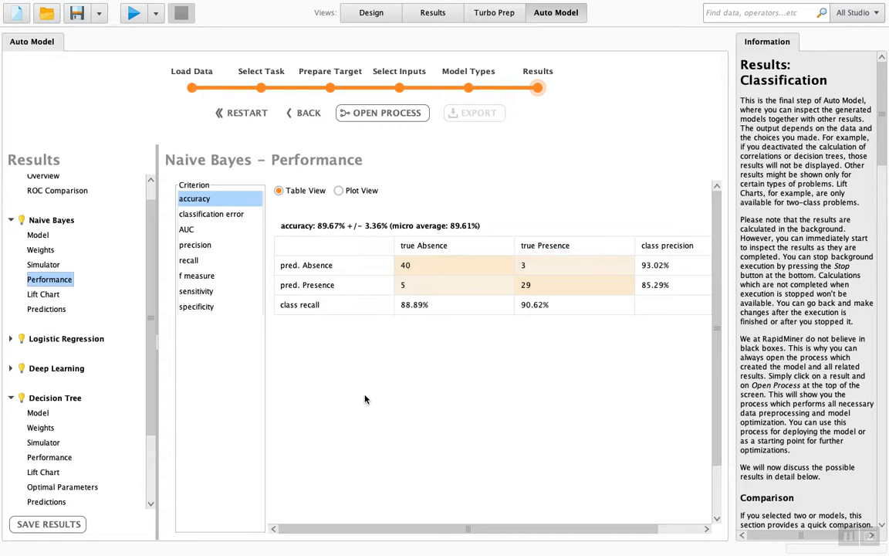
left_click(201, 291)
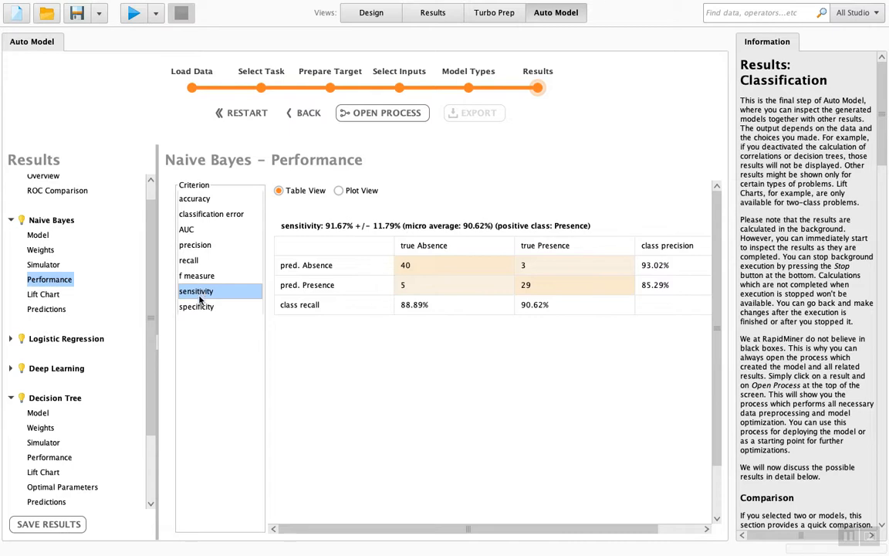
left_click(198, 307)
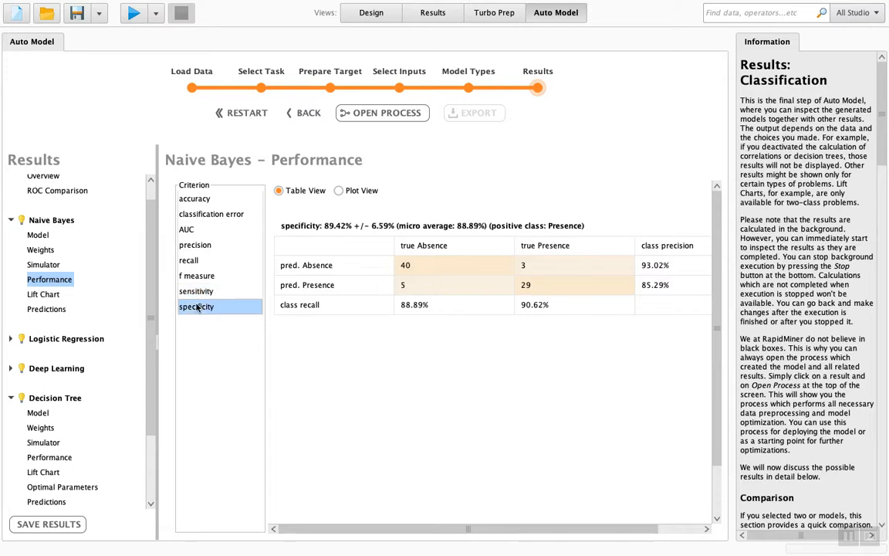
left_click(206, 277)
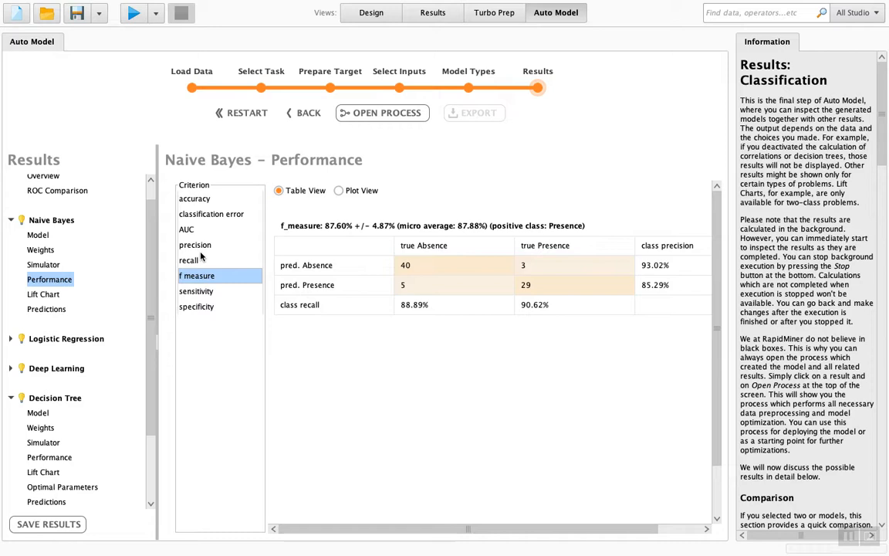
Examine the Naive Bayes lift chart and the table of row-by-row predictions with confidences
left_click(52, 297)
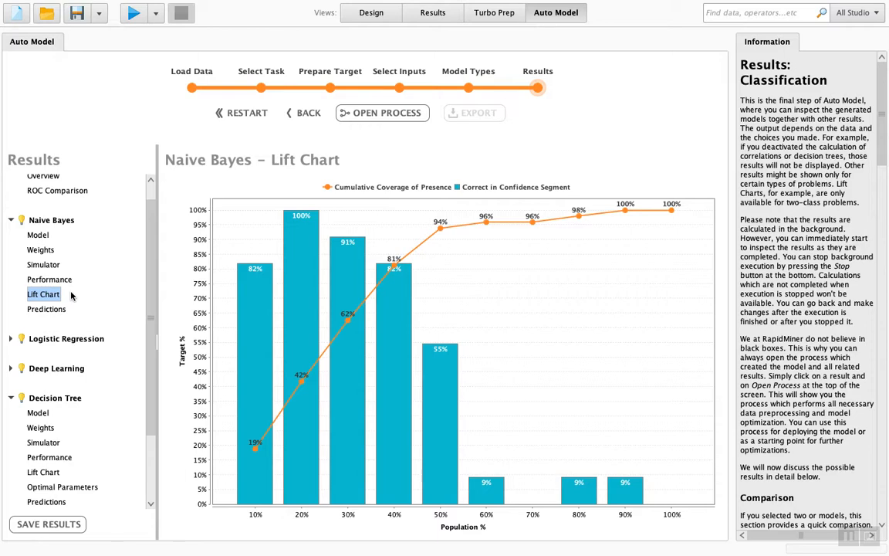
left_click(49, 310)
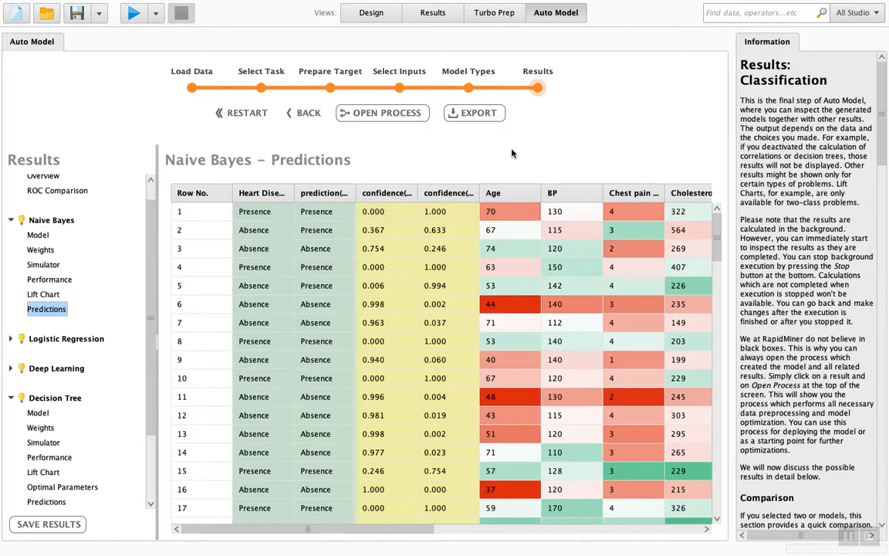
mouse_move(557, 5)
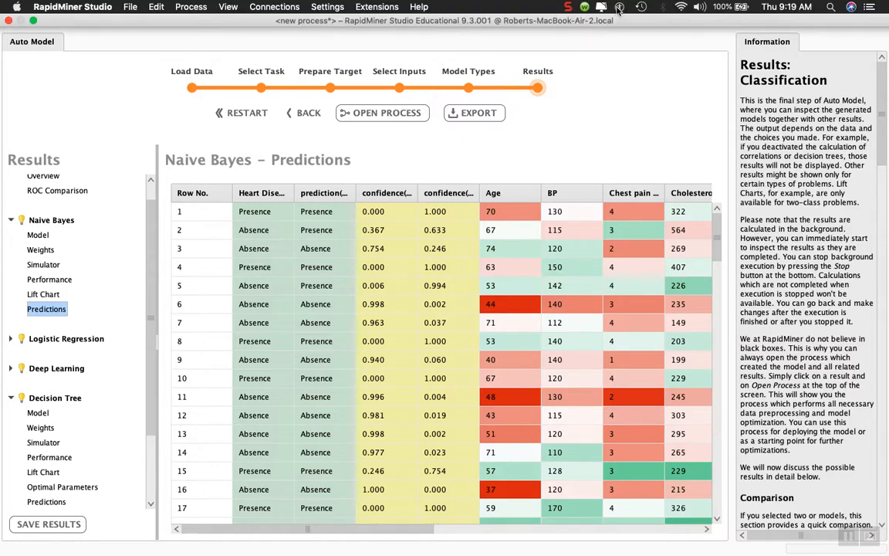
left_click(569, 7)
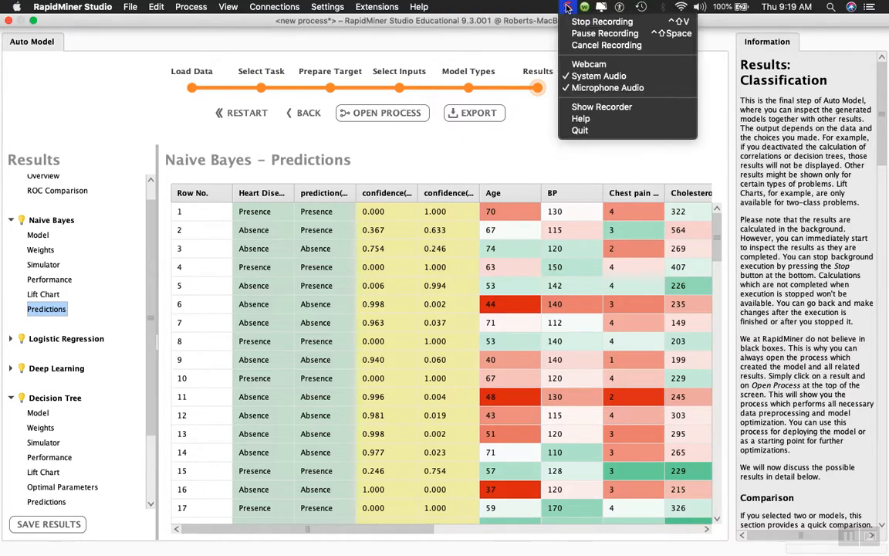
left_click(581, 22)
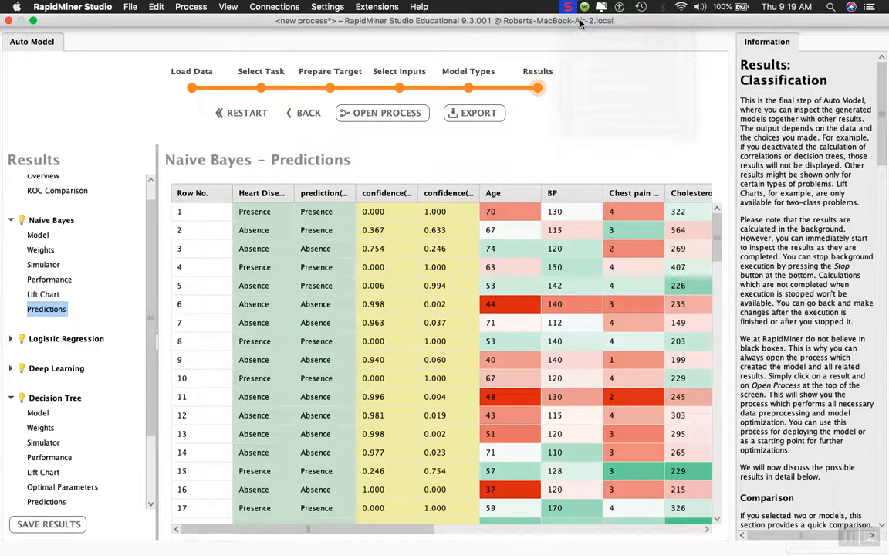